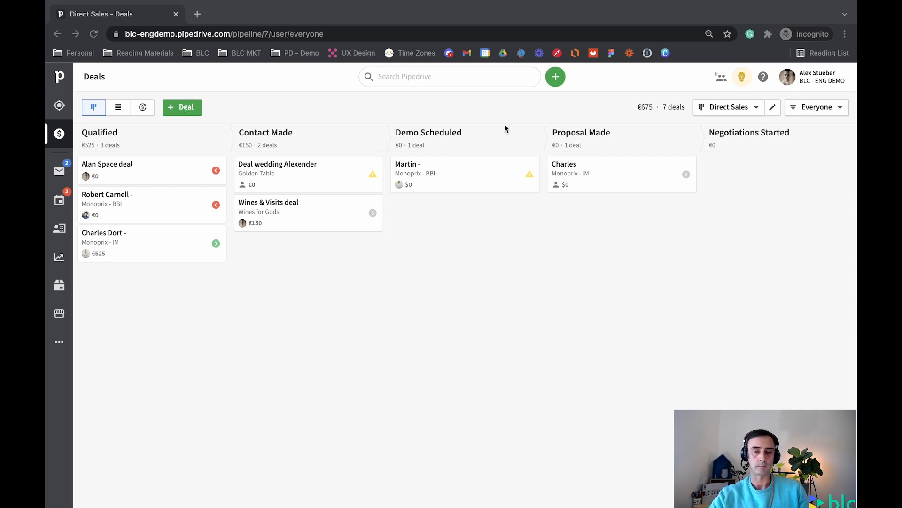
- Open the quick-add menu and a new deal form, then close both without saving
click(557, 78)
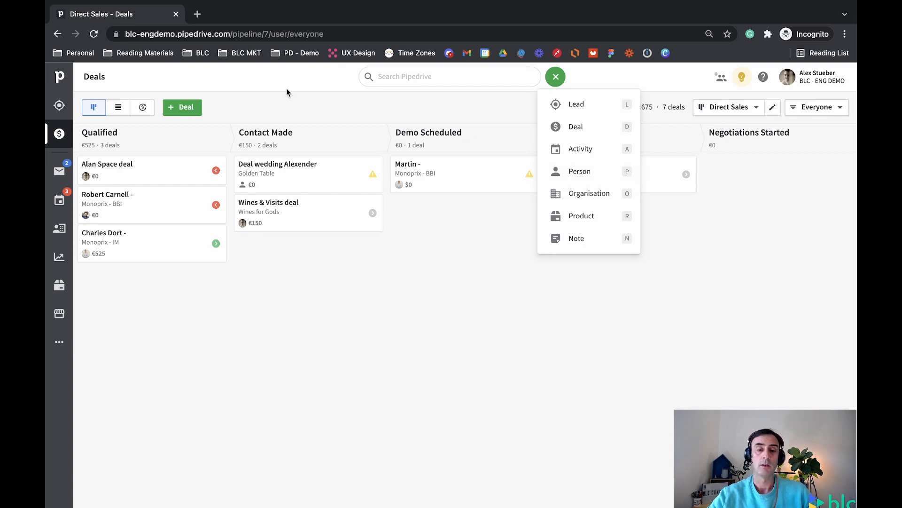
click(250, 101)
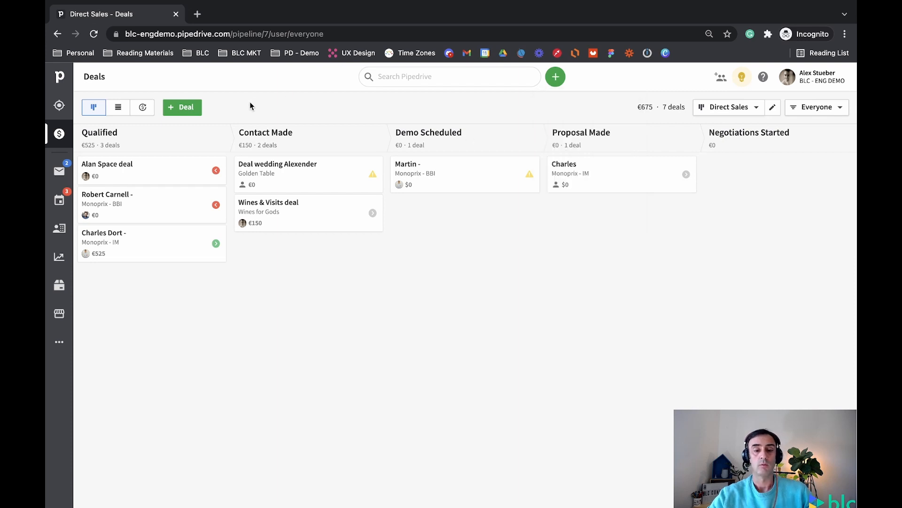
click(174, 108)
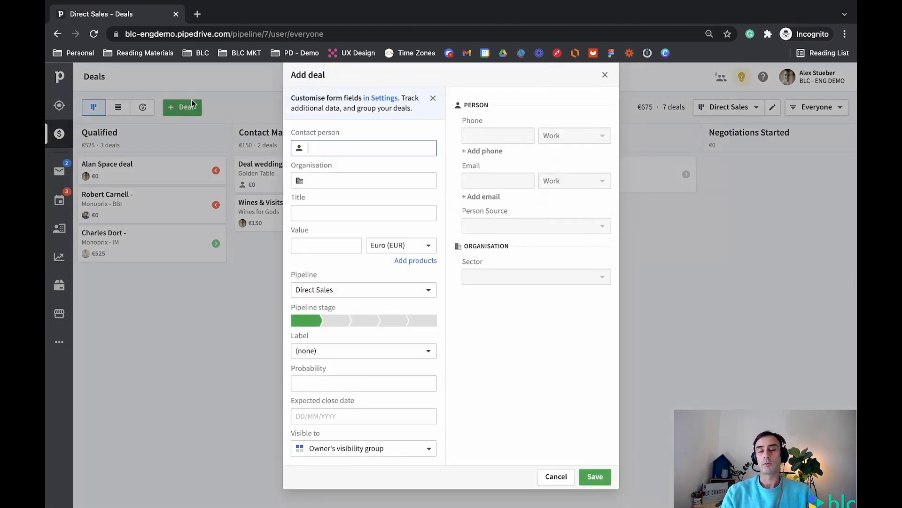
click(605, 75)
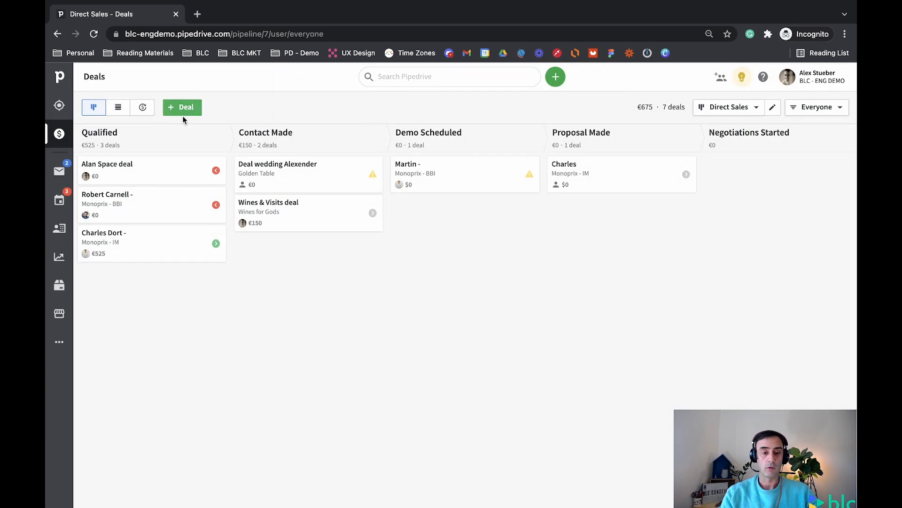
- Go to the Data fields page in Company settings
click(827, 82)
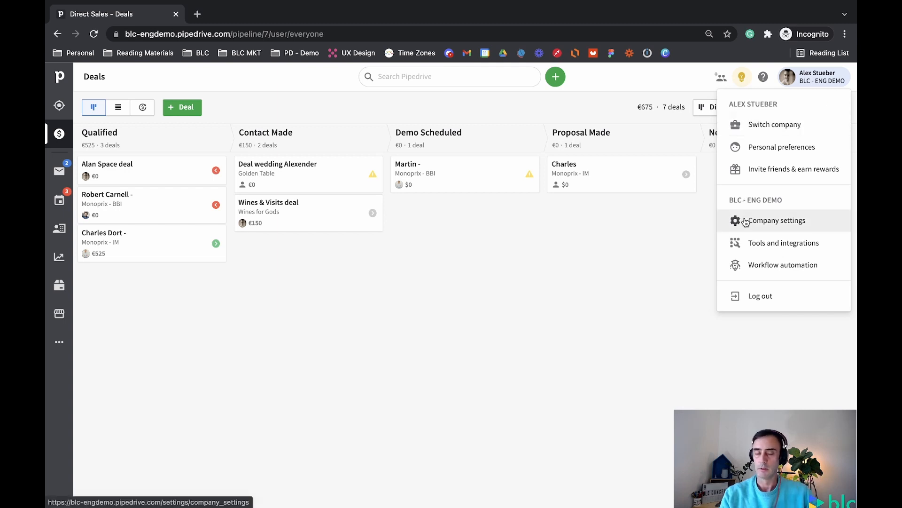
click(760, 225)
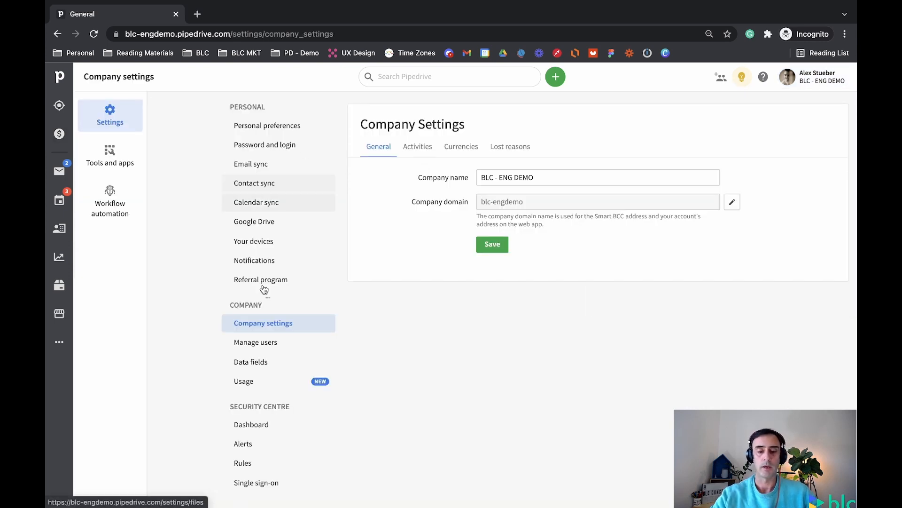
click(236, 362)
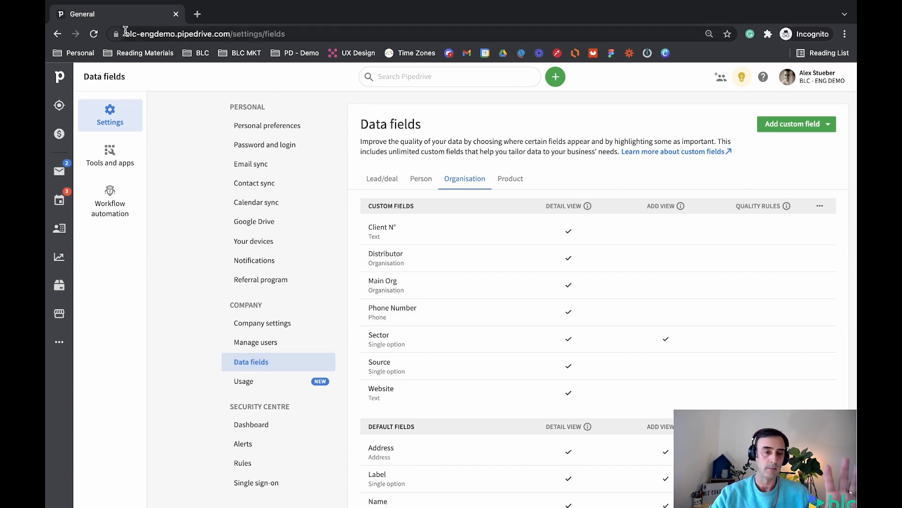
- Open the Deals board in a new browser tab and switch to it
right_click(58, 136)
click(82, 143)
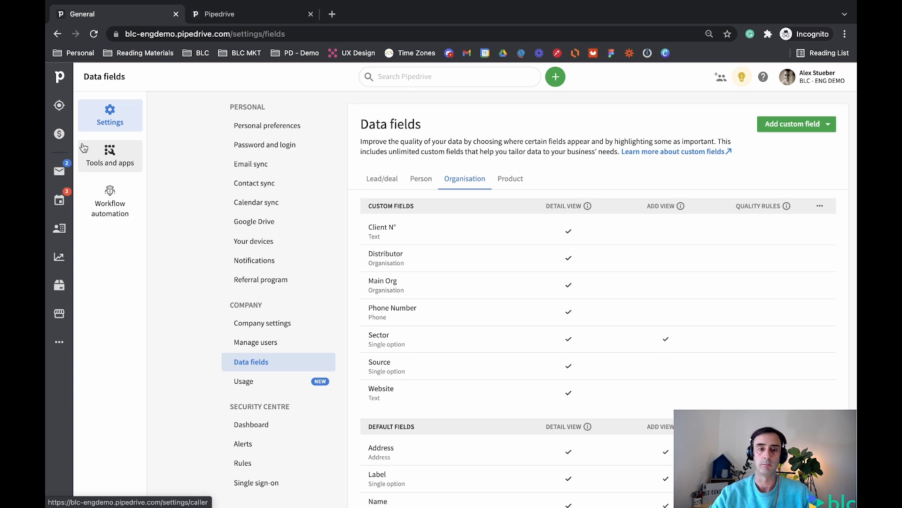
click(245, 14)
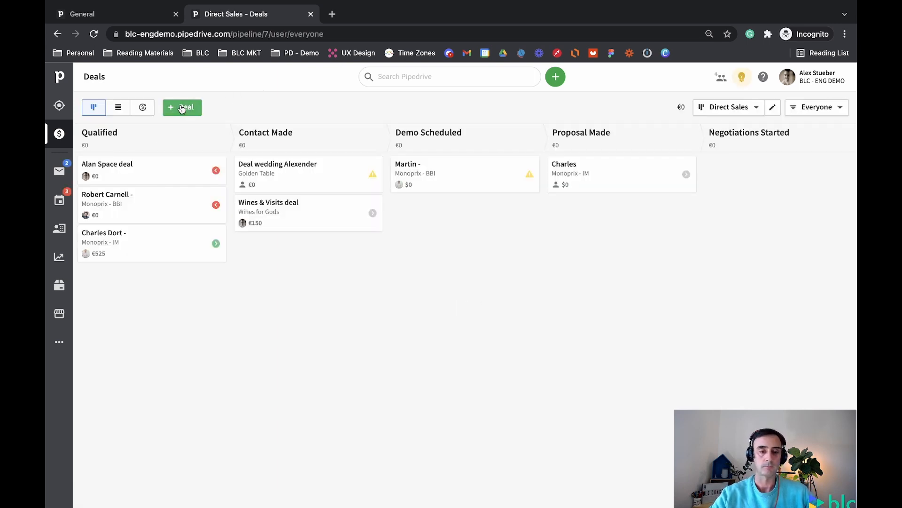
- Start a new deal and add the typed contact's full name as a new contact person
click(183, 108)
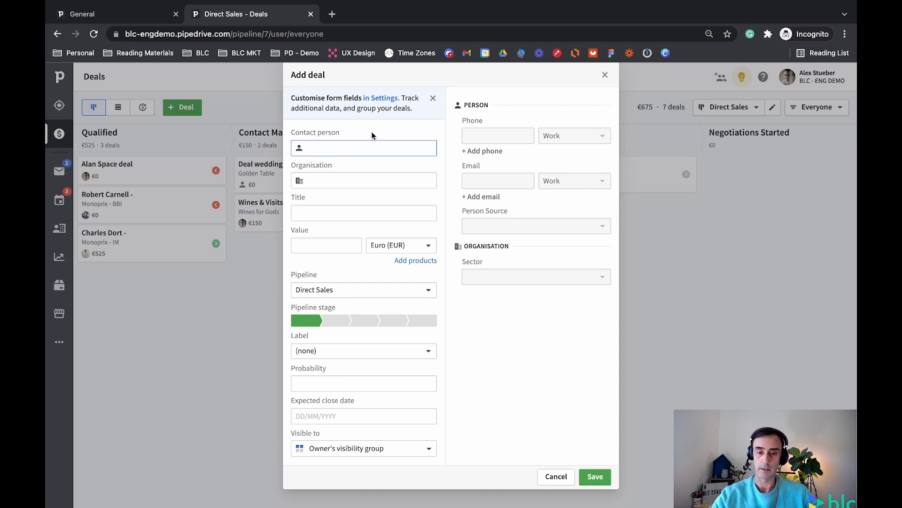
click(315, 179)
click(337, 146)
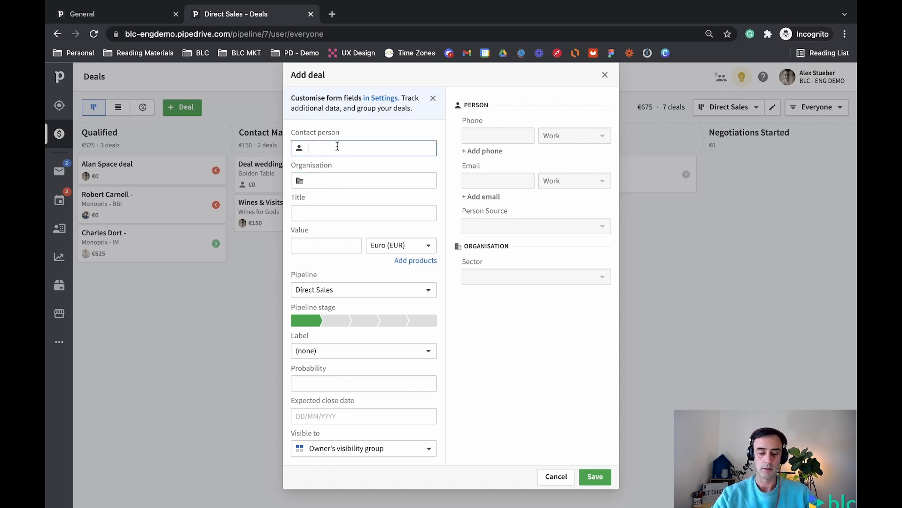
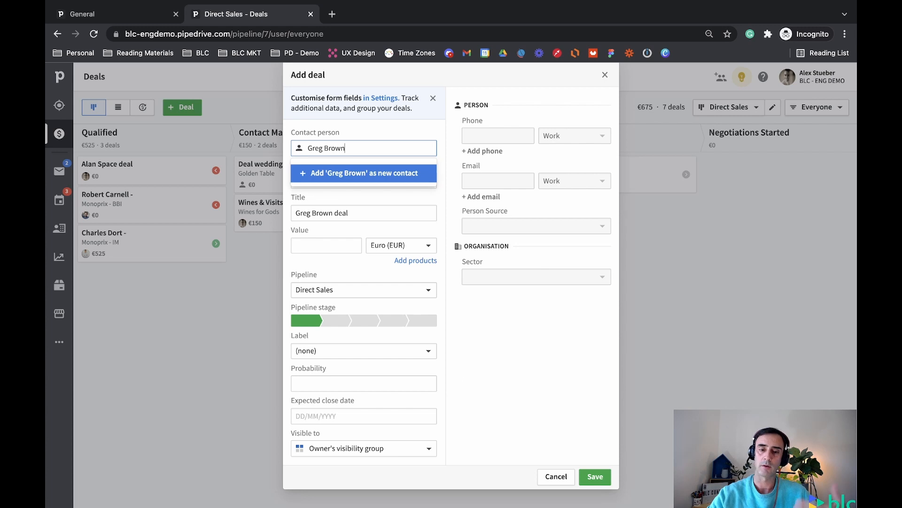
click(329, 174)
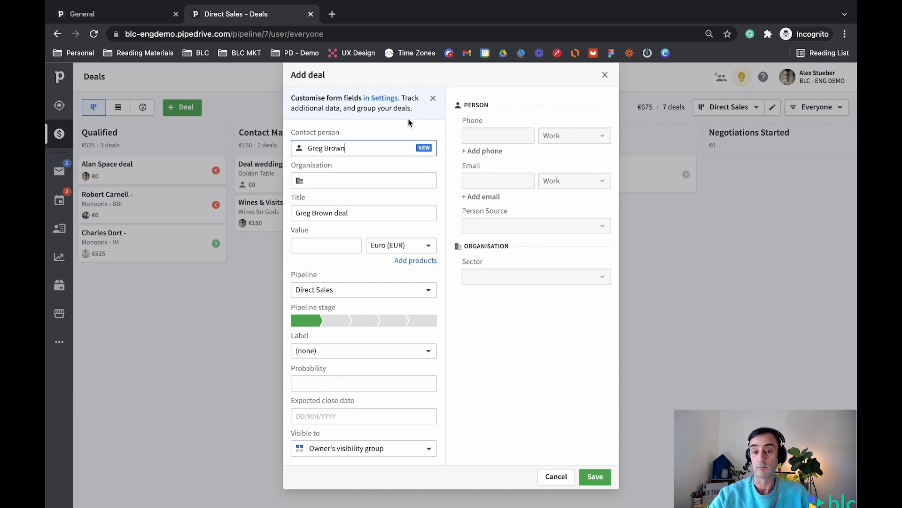
- Add 'Blc-Conseil - Paris' as a new organisation, retitling the deal 'Blc-Conseil - Paris deal'
click(346, 177)
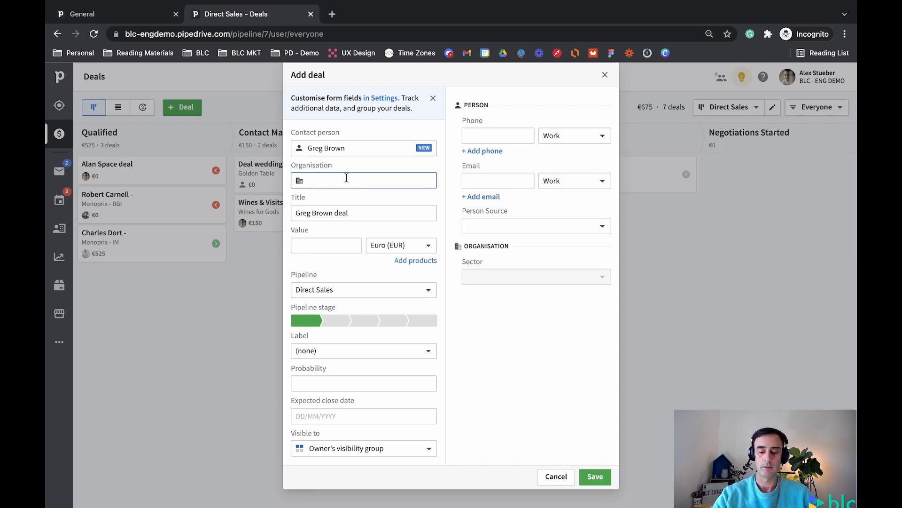
text(Blc)
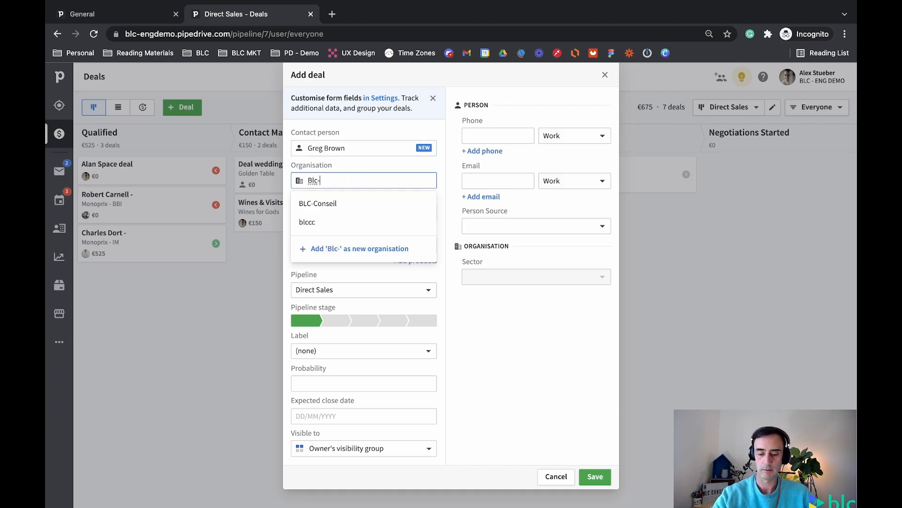
text(-)
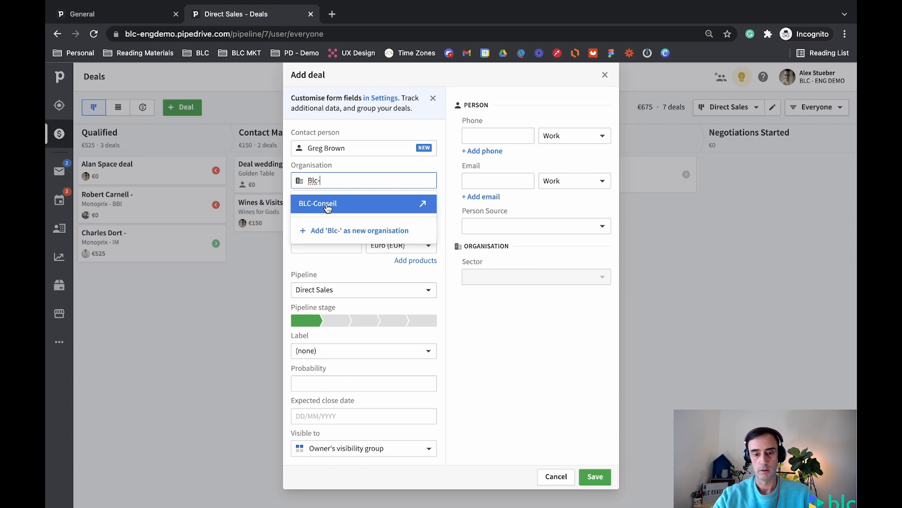
text(Conseil )
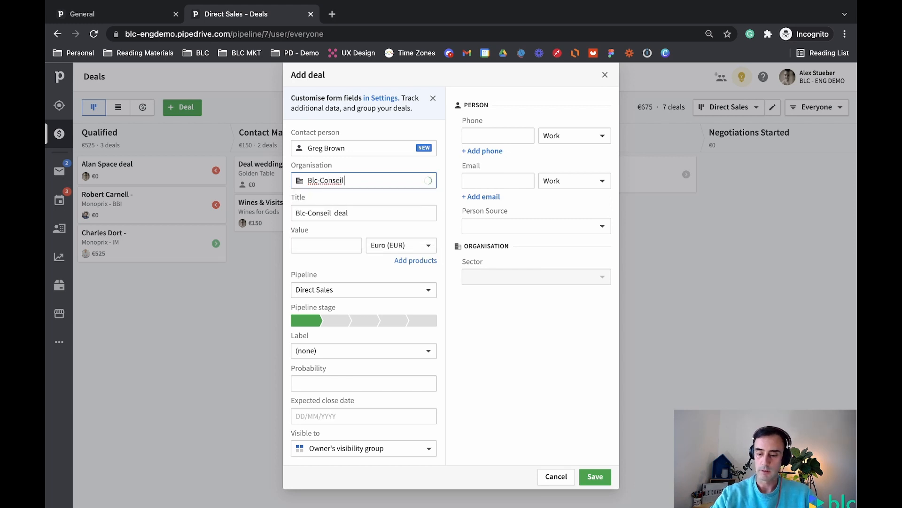
text(- )
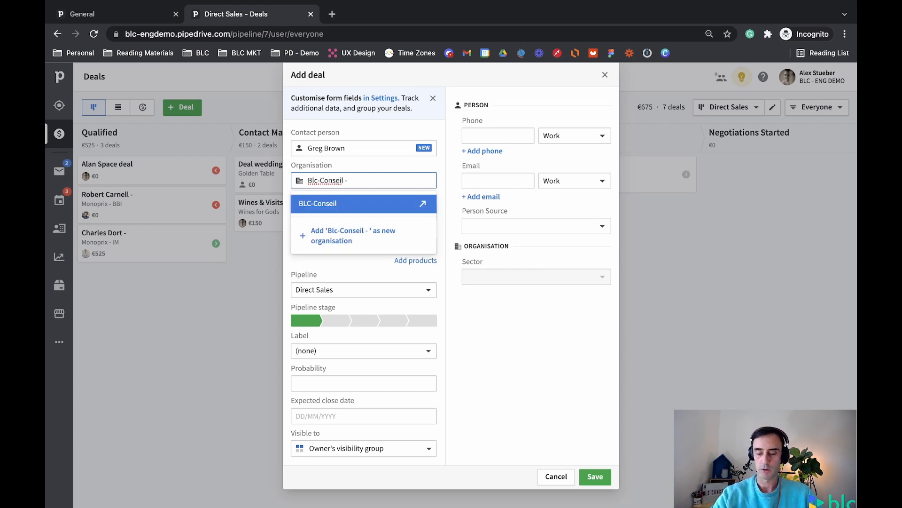
text(Par)
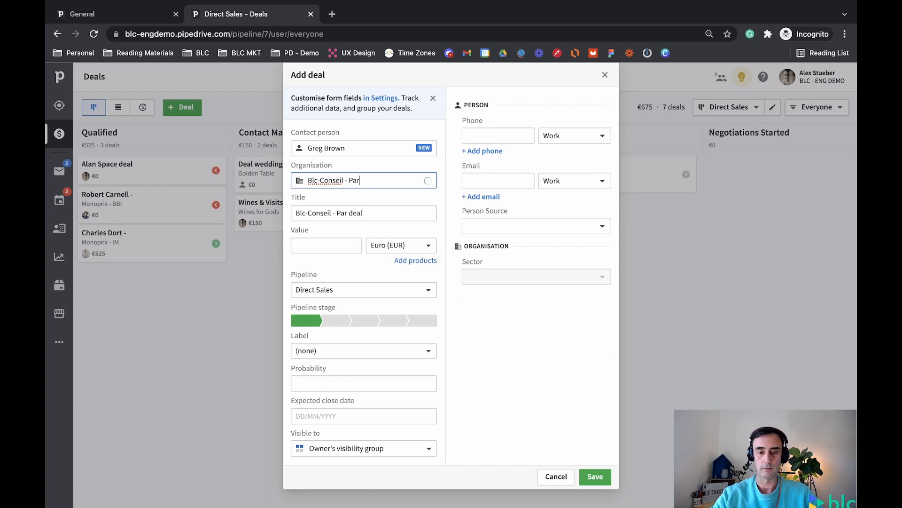
text(is)
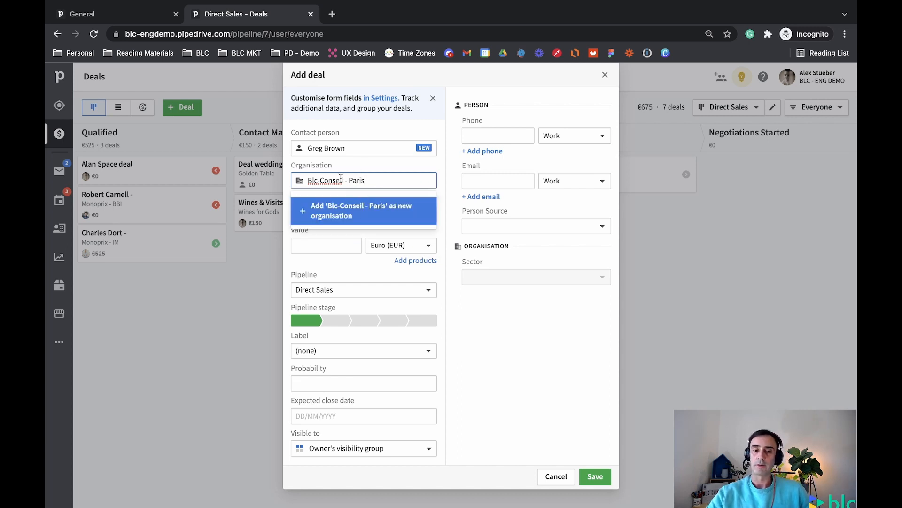
click(331, 215)
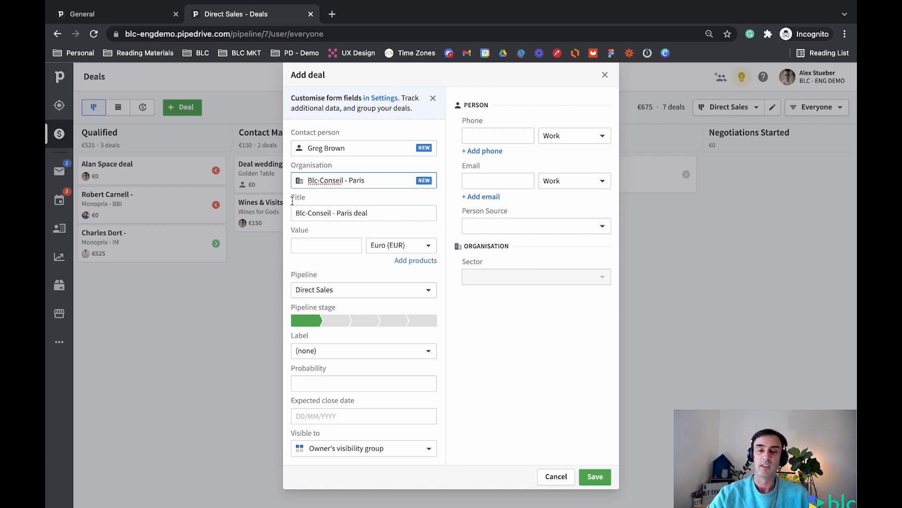
- Keep the deal title and enter a value of 10000 in Euro (EUR)
drag(295, 212, 389, 212)
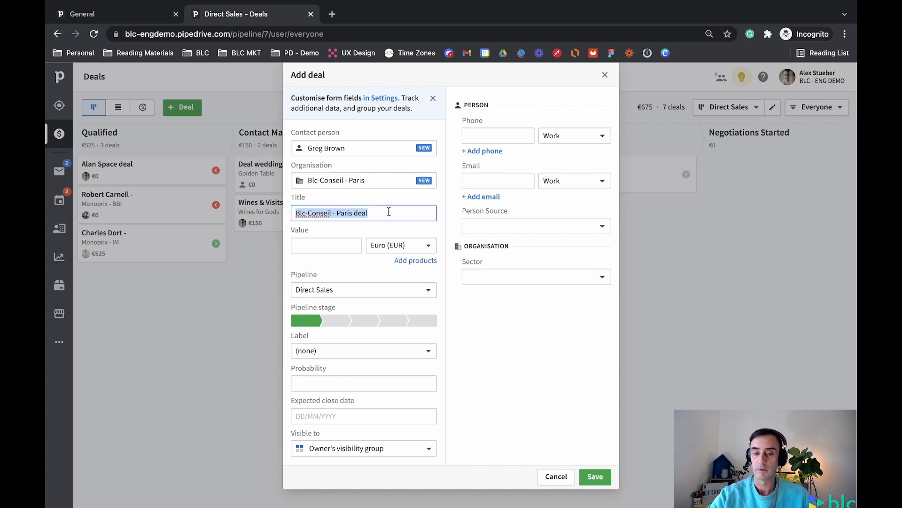
click(388, 212)
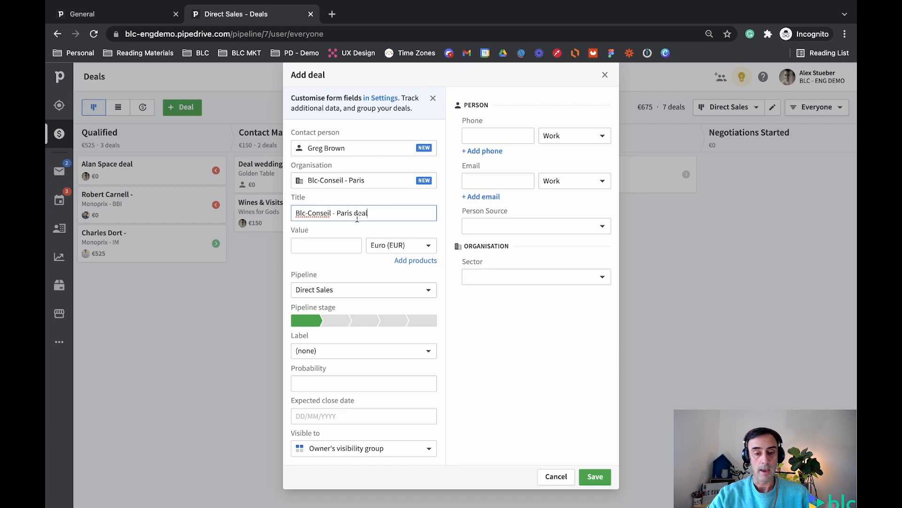
click(333, 247)
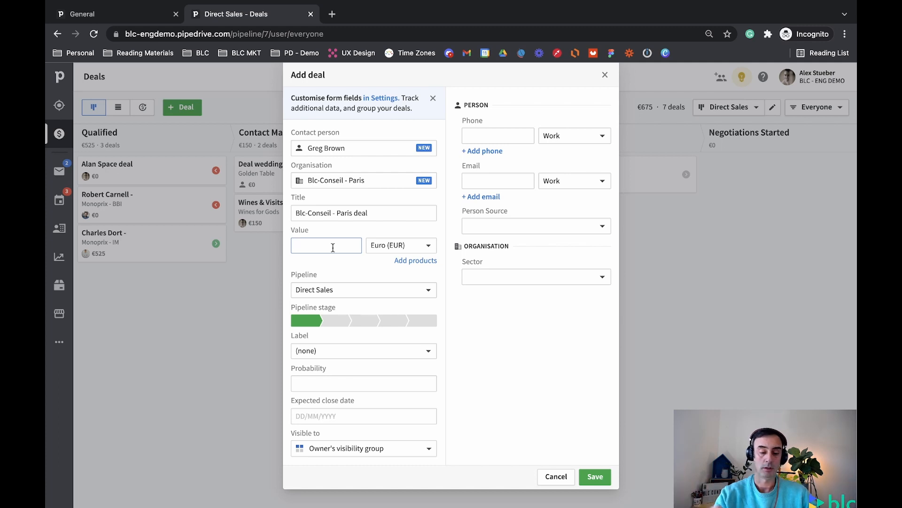
text(10000)
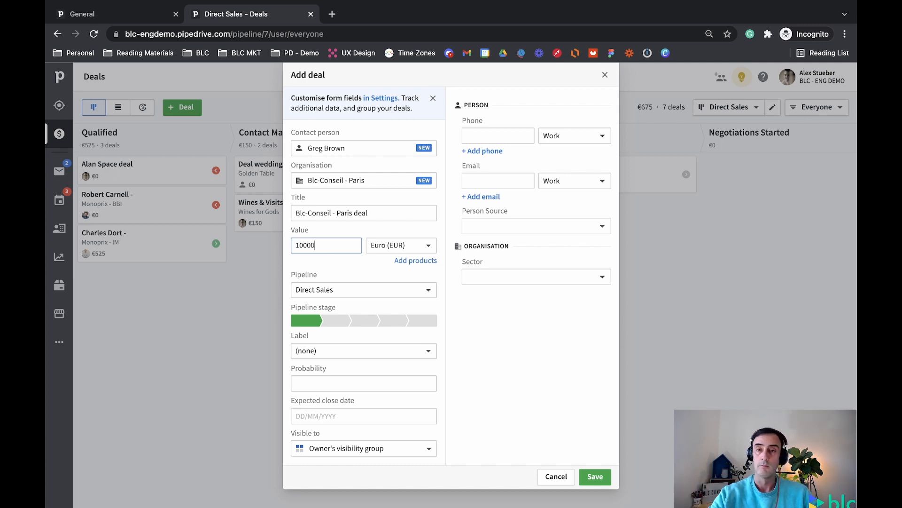
click(422, 241)
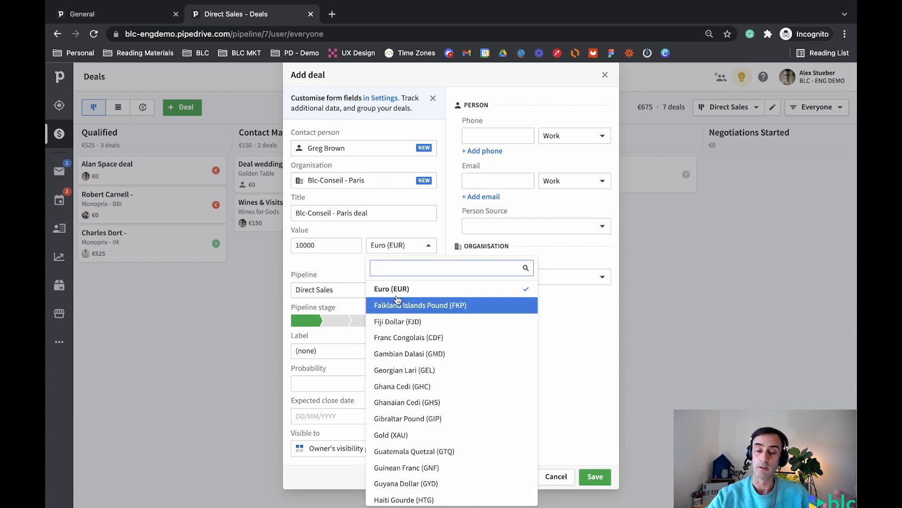
click(340, 266)
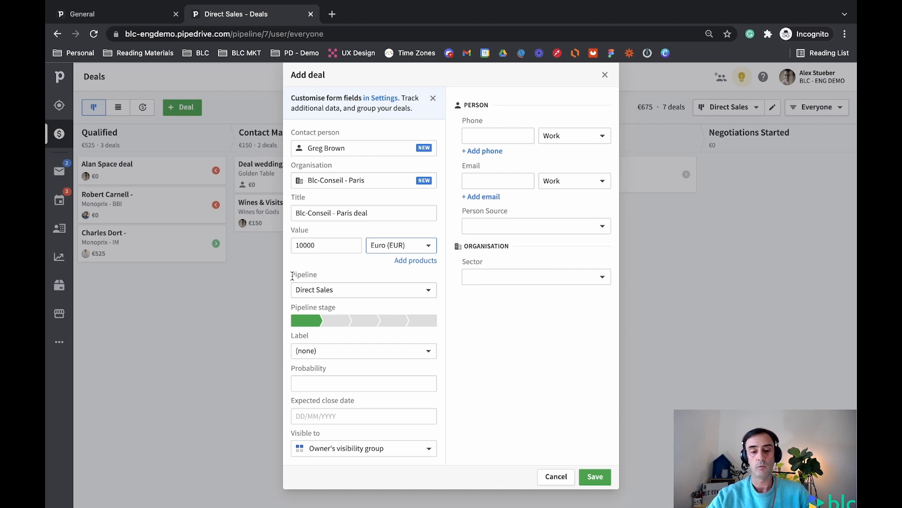
- Keep the deal in the Direct Sales pipeline and leave its label as (none)
click(348, 290)
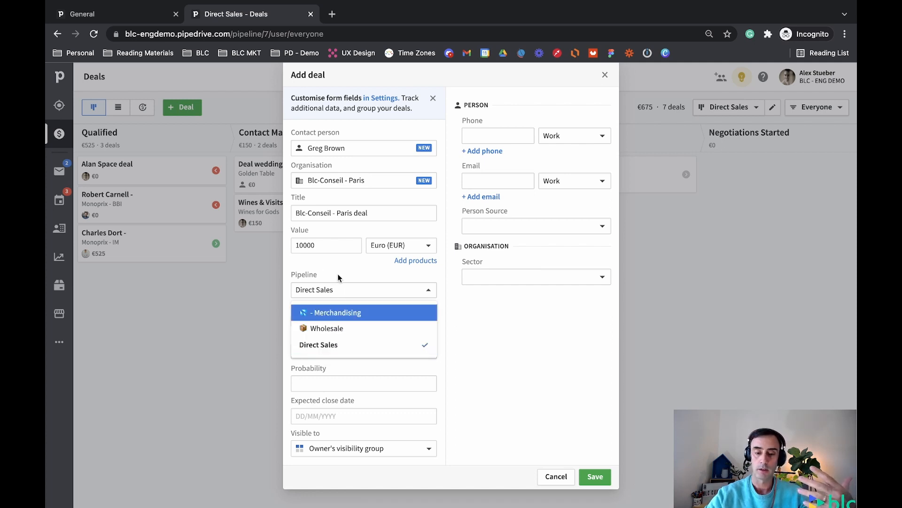
click(318, 346)
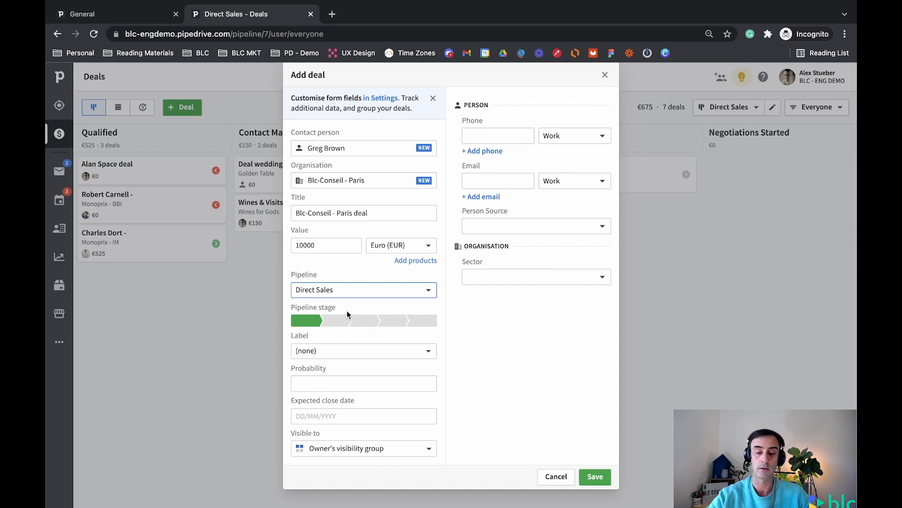
click(372, 351)
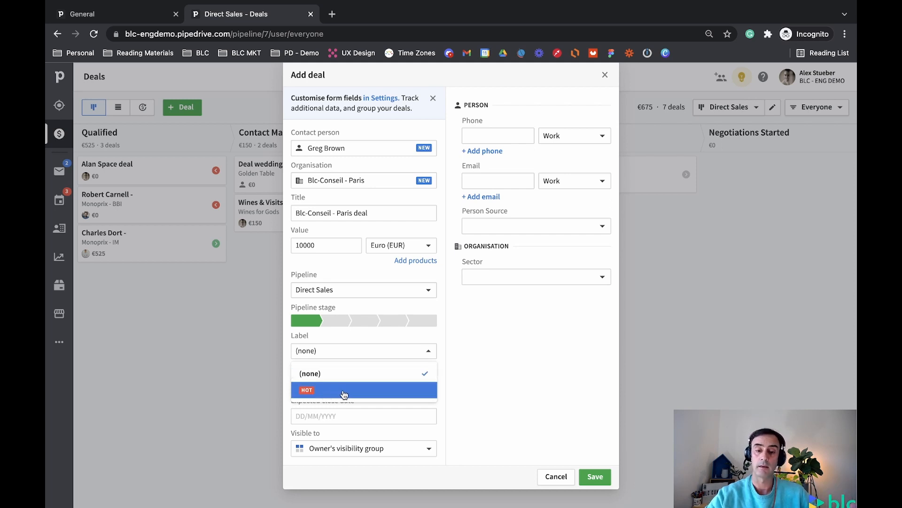
click(446, 340)
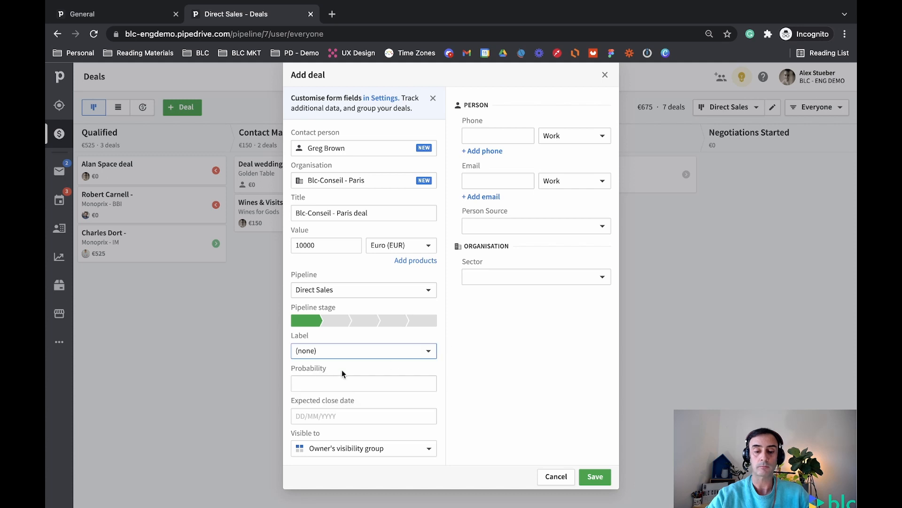
click(325, 386)
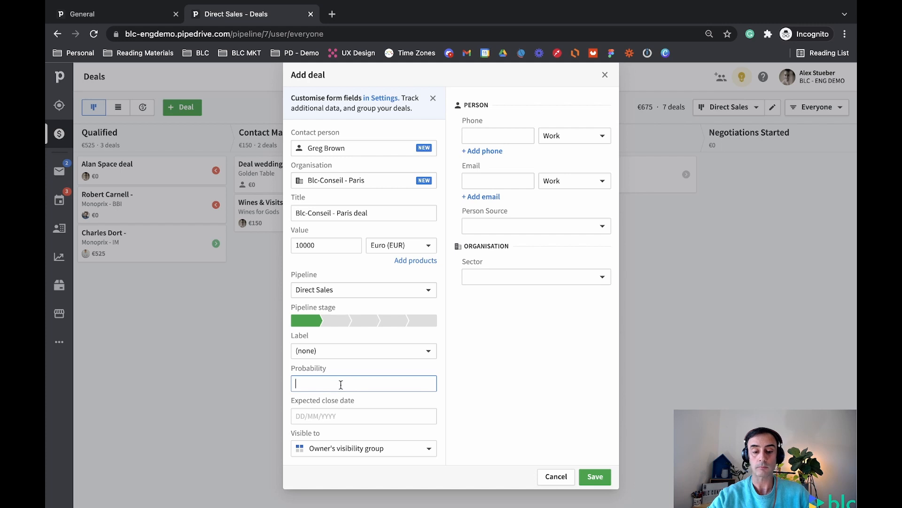
- Pick 30/03/2022 in the calendar as the expected close date
click(308, 416)
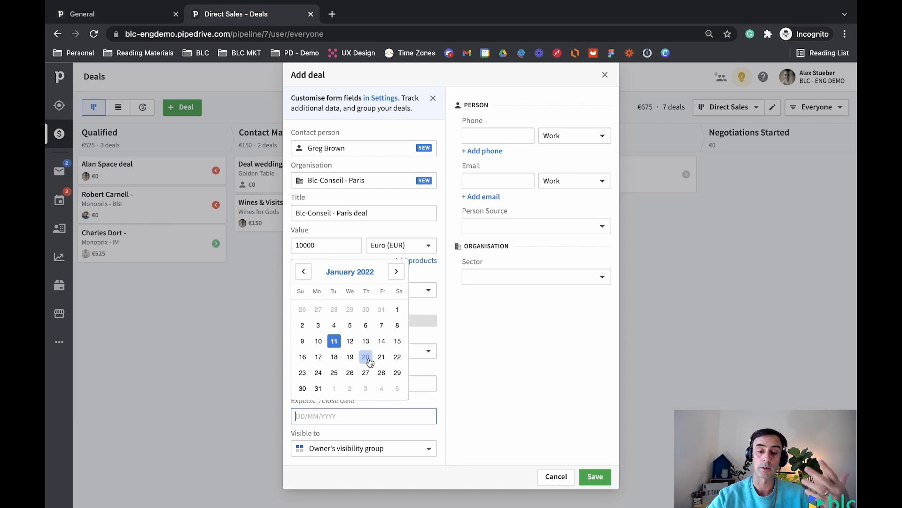
click(395, 277)
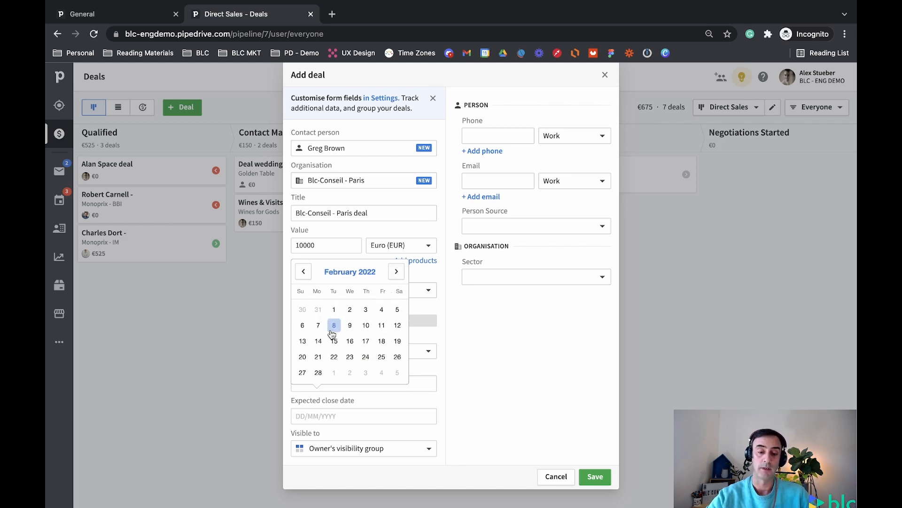
click(395, 272)
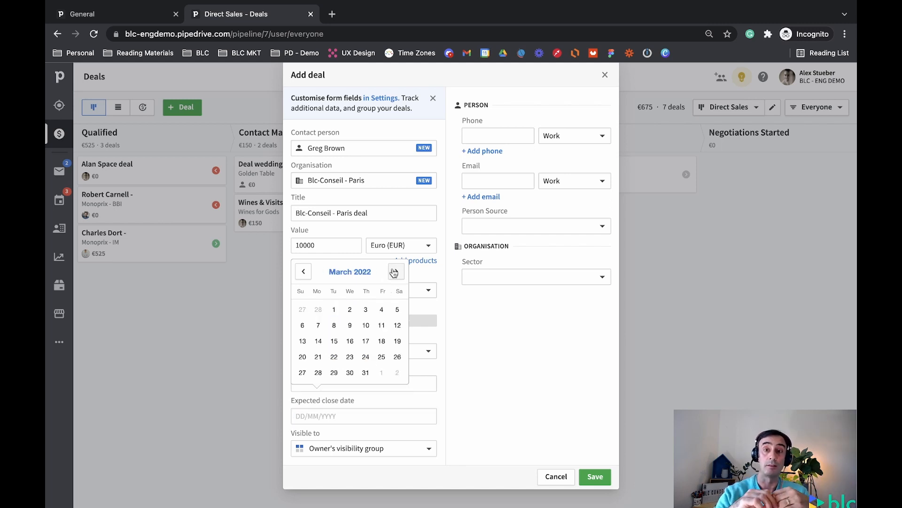
click(350, 373)
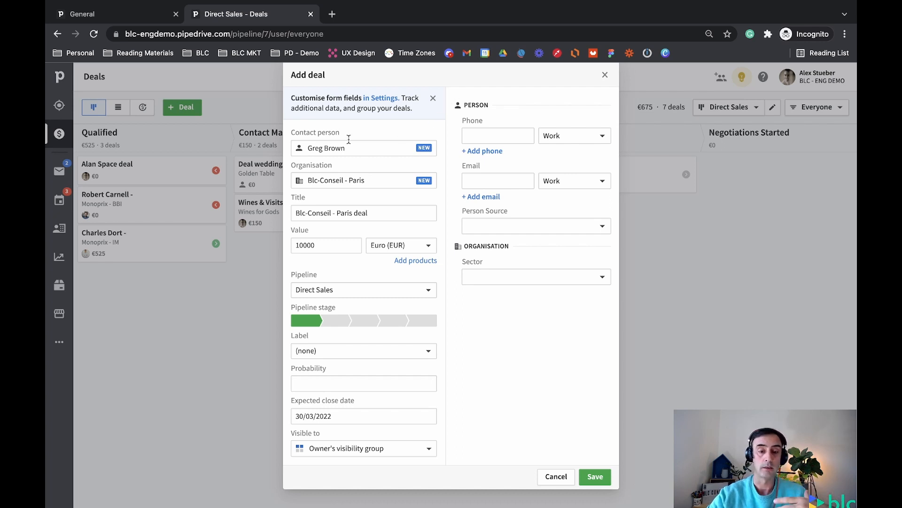
- Enter the contact's work phone number
click(473, 136)
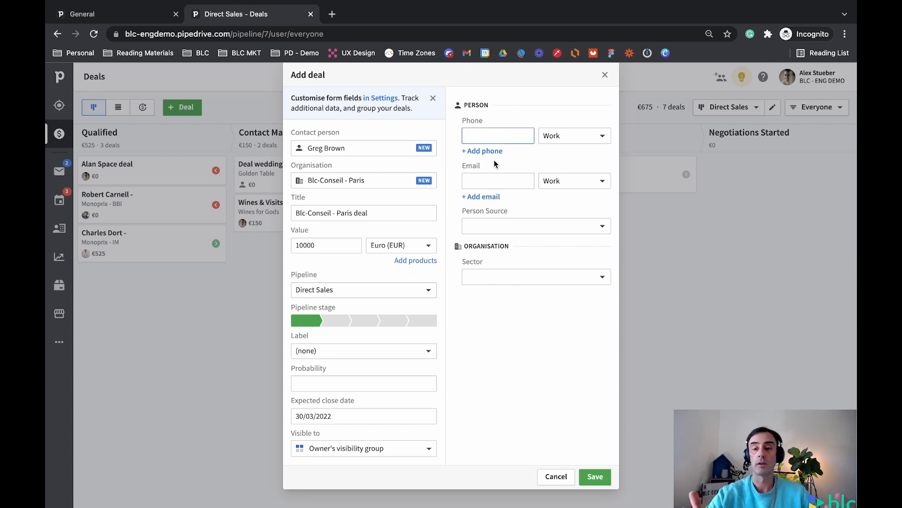
click(473, 229)
click(487, 227)
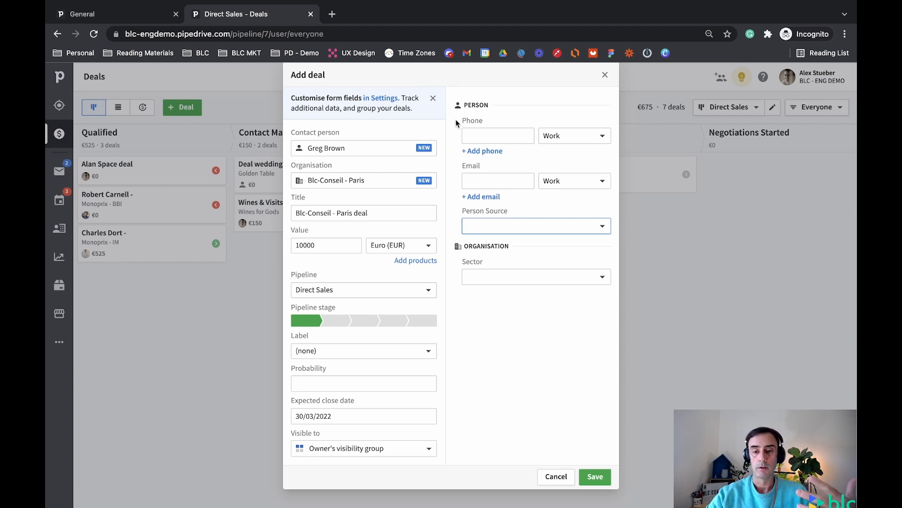
click(496, 139)
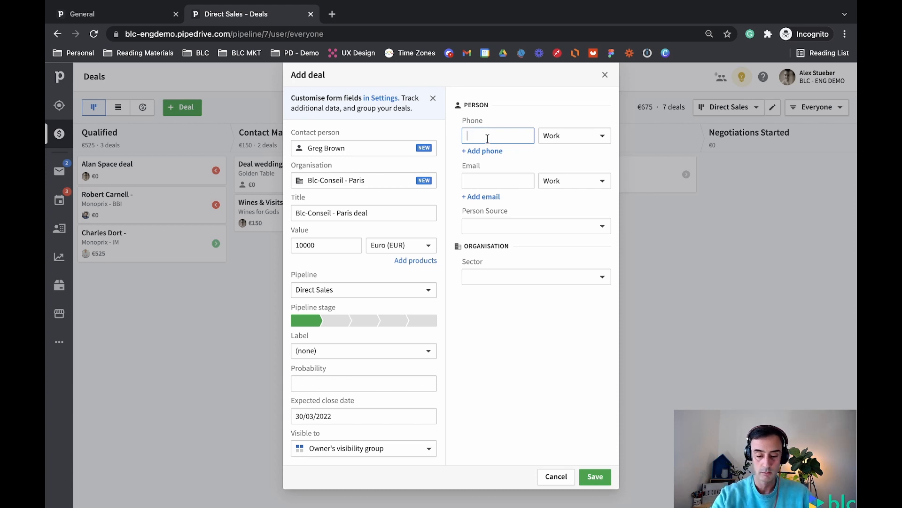
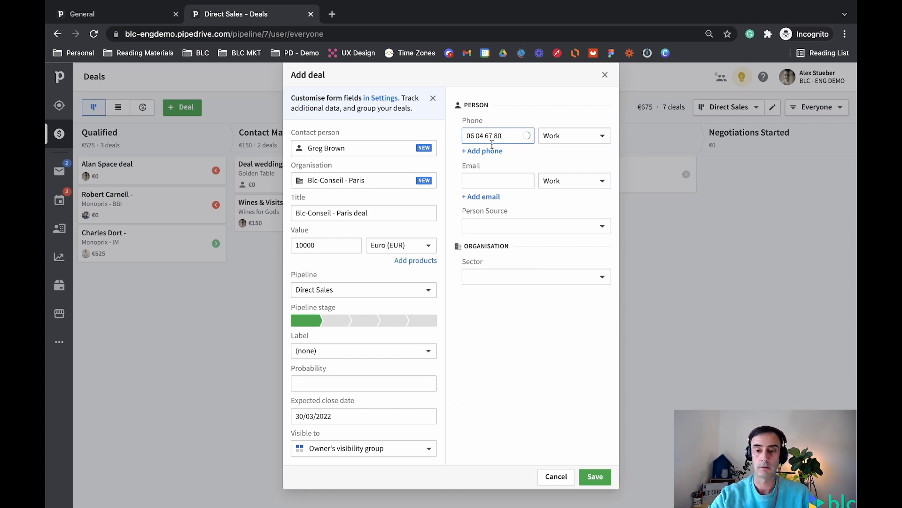
- Enter the contact's e-mail address and keep its type as Work
click(503, 179)
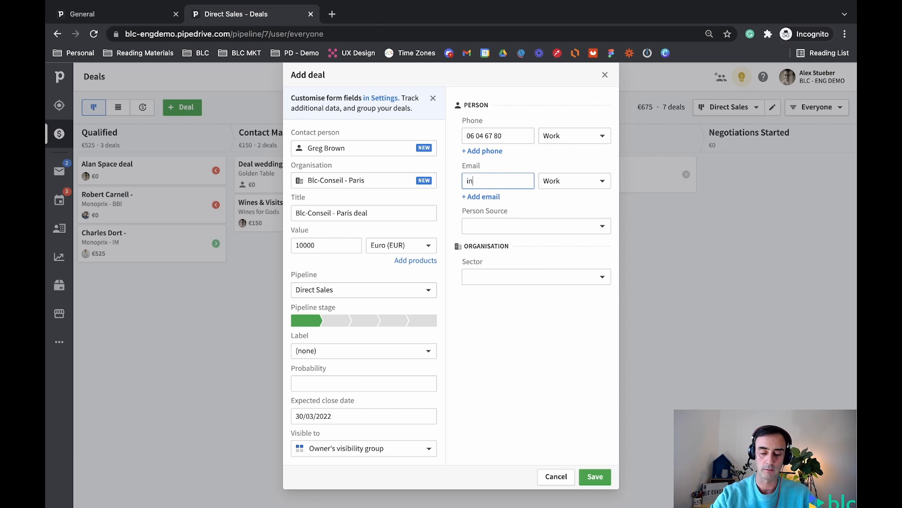
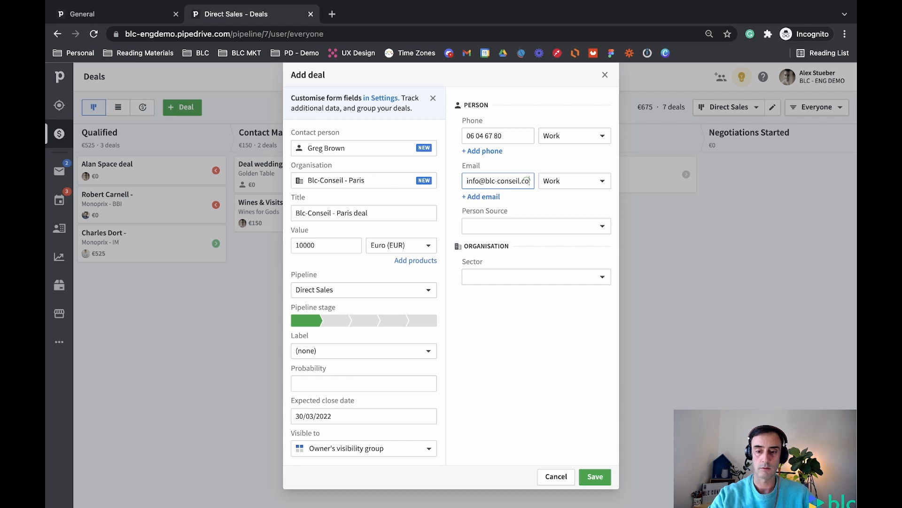
click(571, 179)
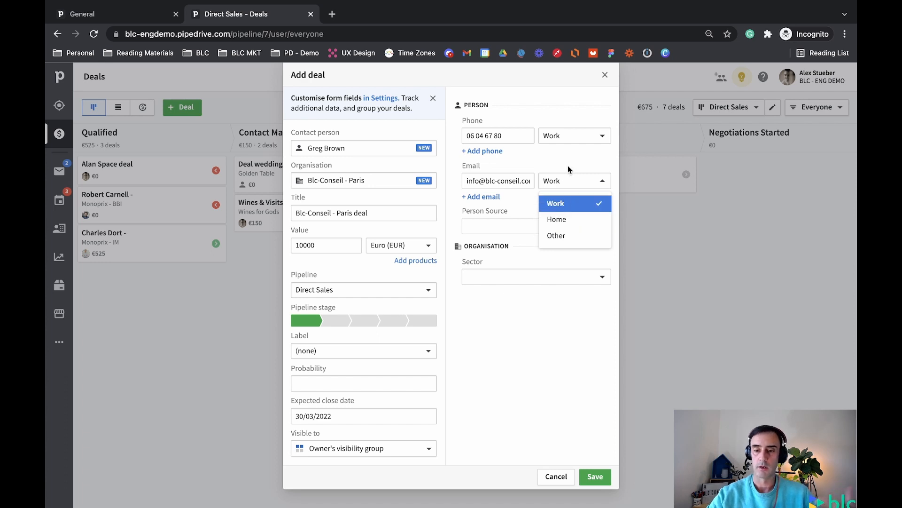
click(575, 134)
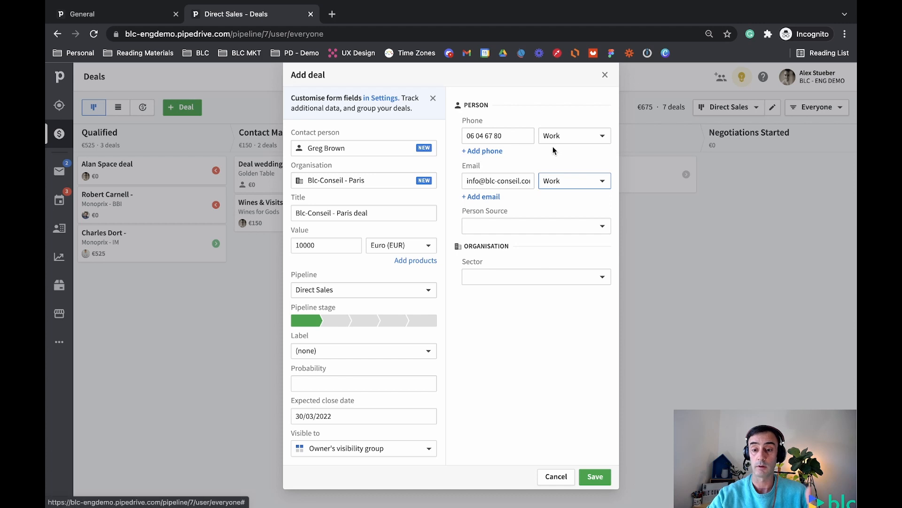
- Add a second phone row, then delete it while still empty
click(488, 153)
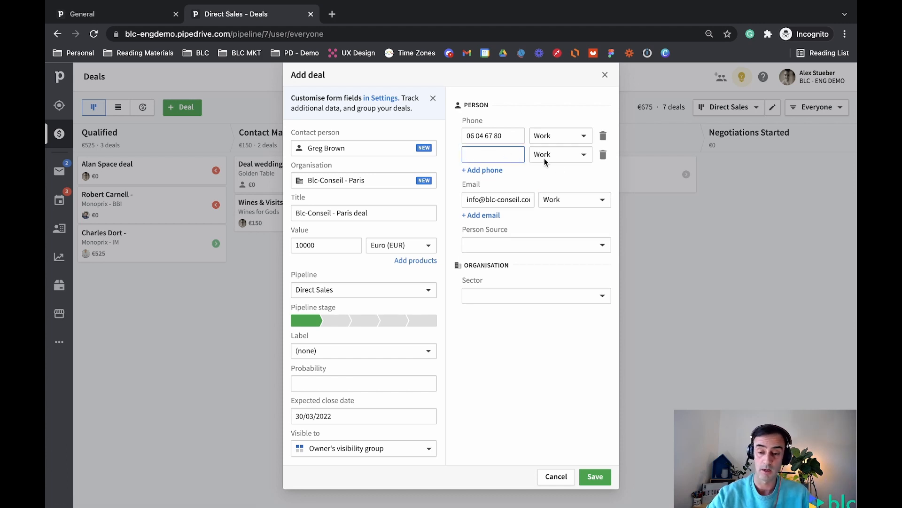
click(583, 156)
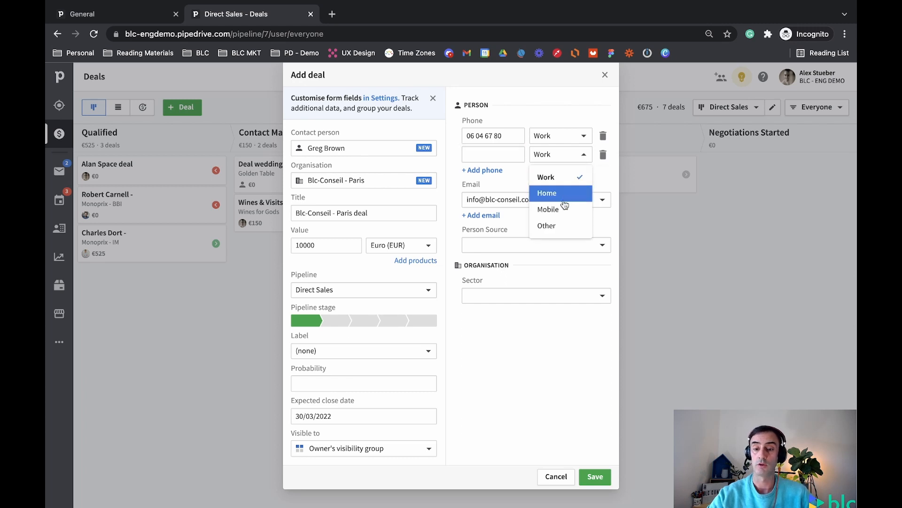
click(603, 154)
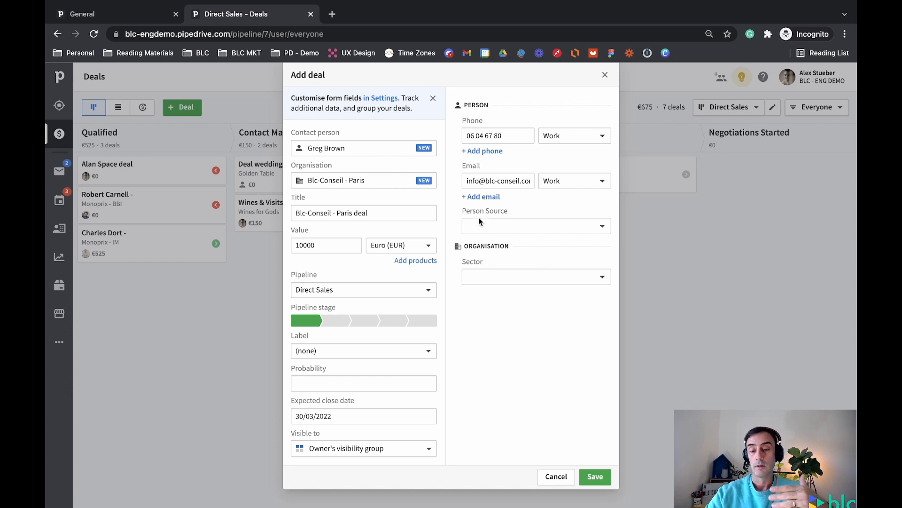
- Set the person's source to Chatbot
drag(462, 211, 508, 211)
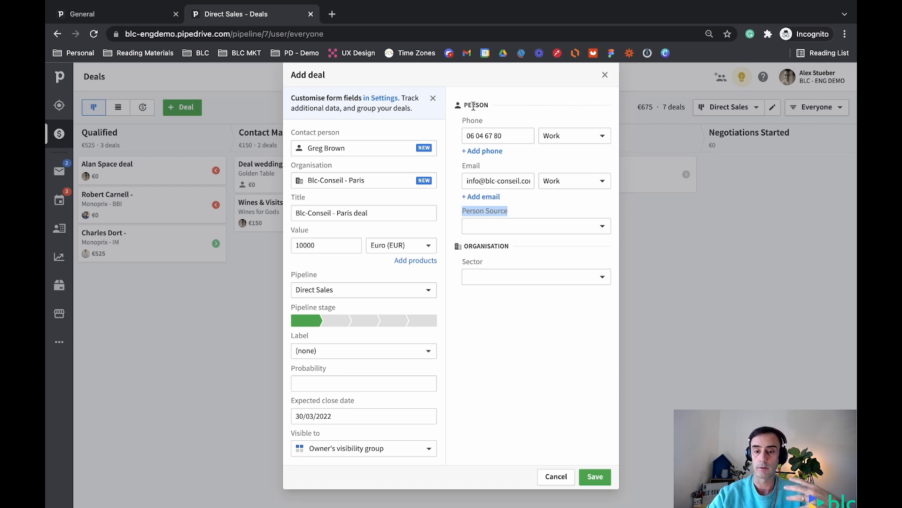
click(494, 225)
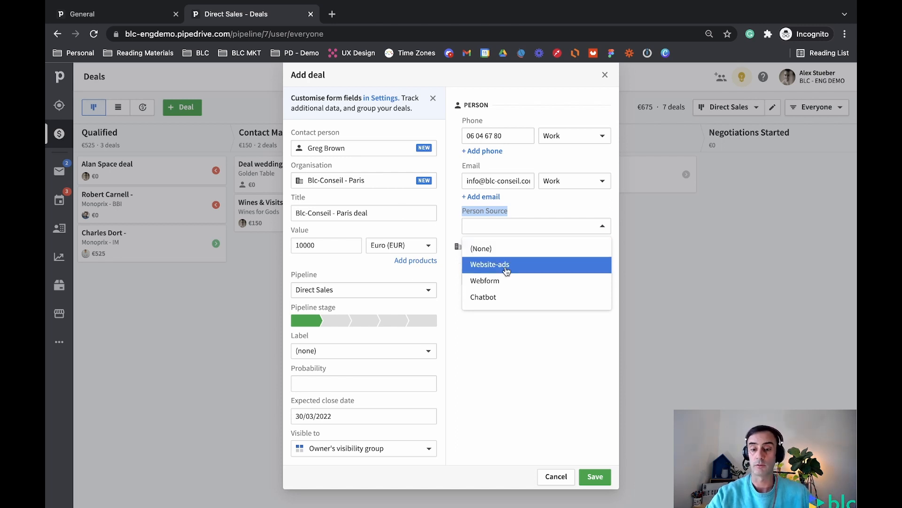
click(486, 298)
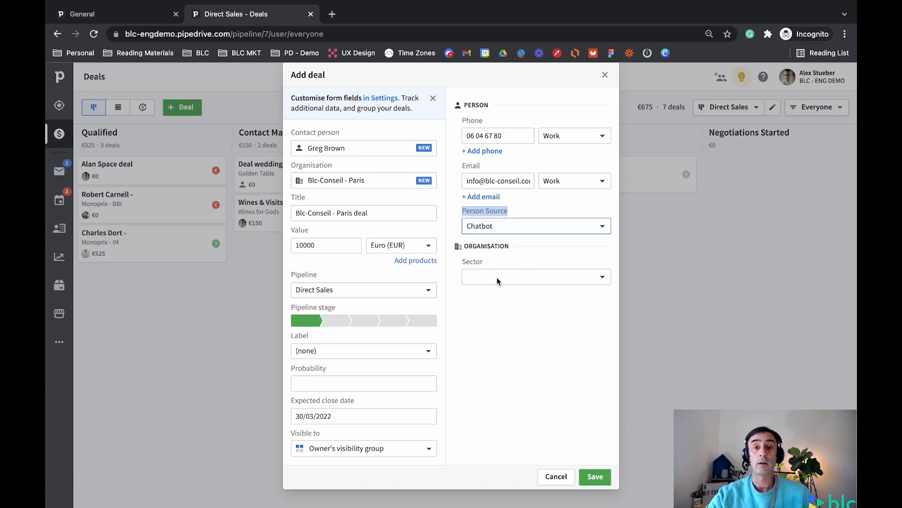
- Choose Distribution as the organisation's sector, then return to the Data fields tab
click(500, 277)
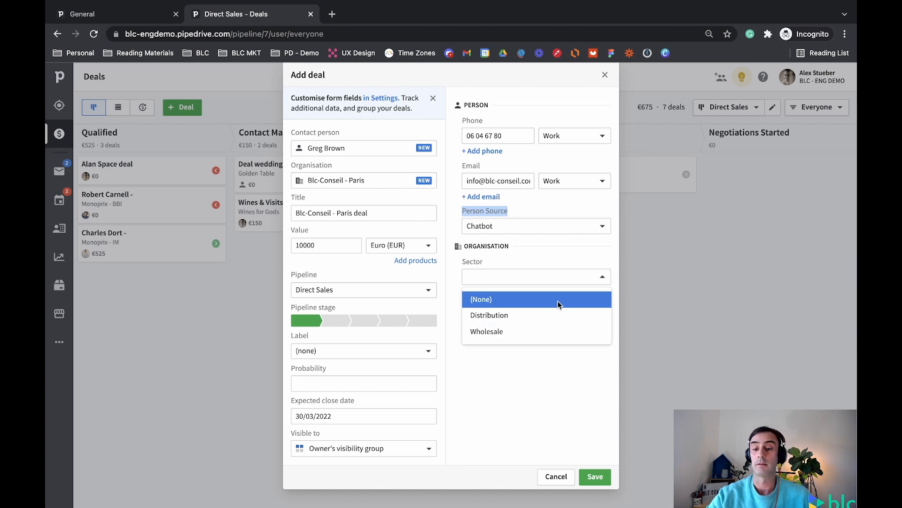
click(534, 318)
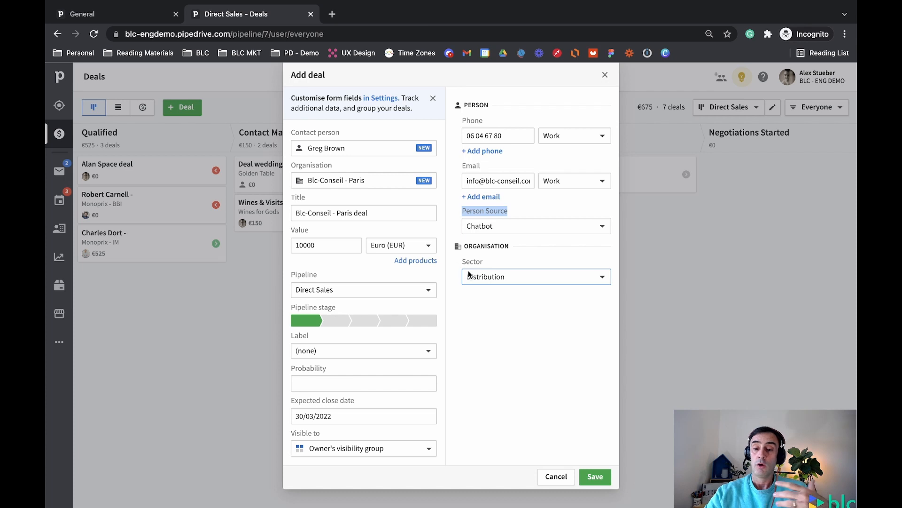
click(114, 17)
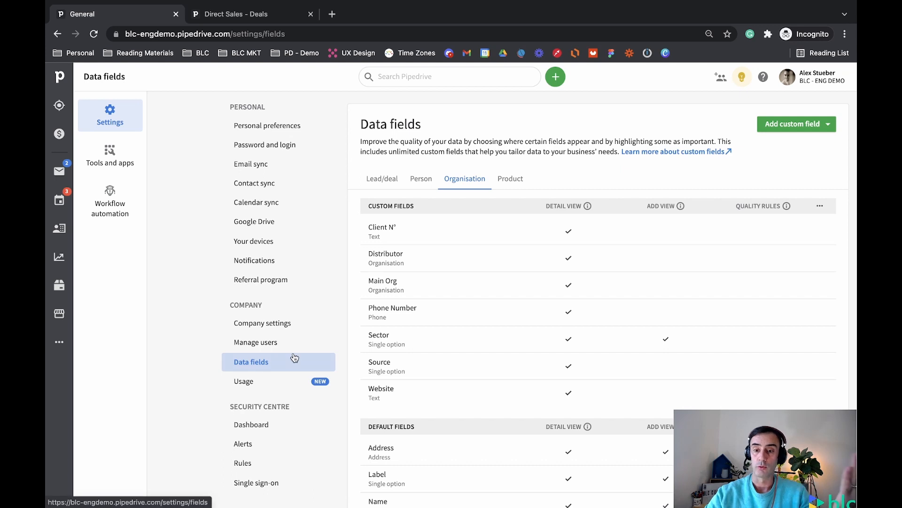
- Open the Person Source field's settings under the Person fields
scroll(576, 345, down, 3)
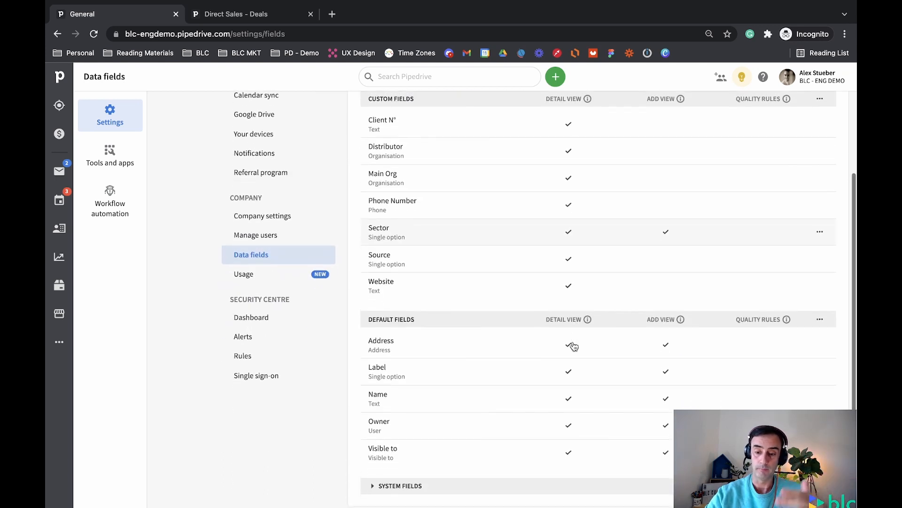
scroll(587, 237, up, 3)
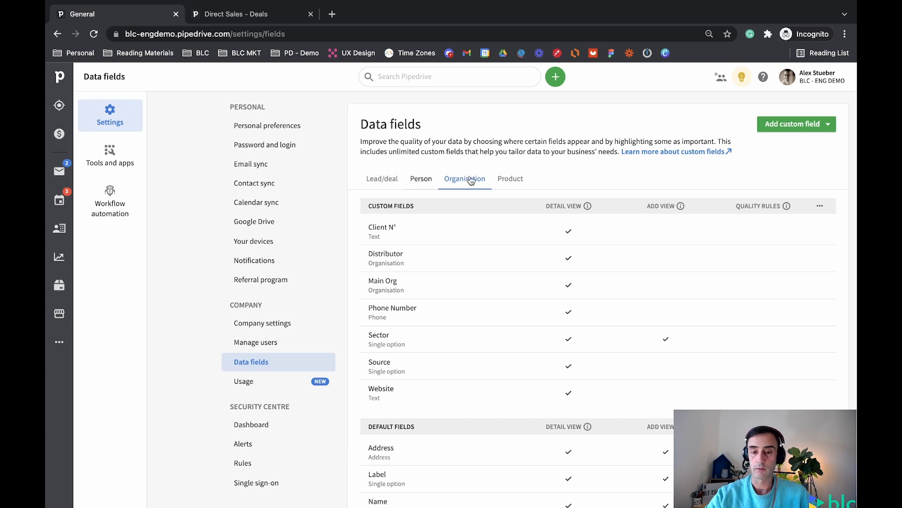
click(421, 184)
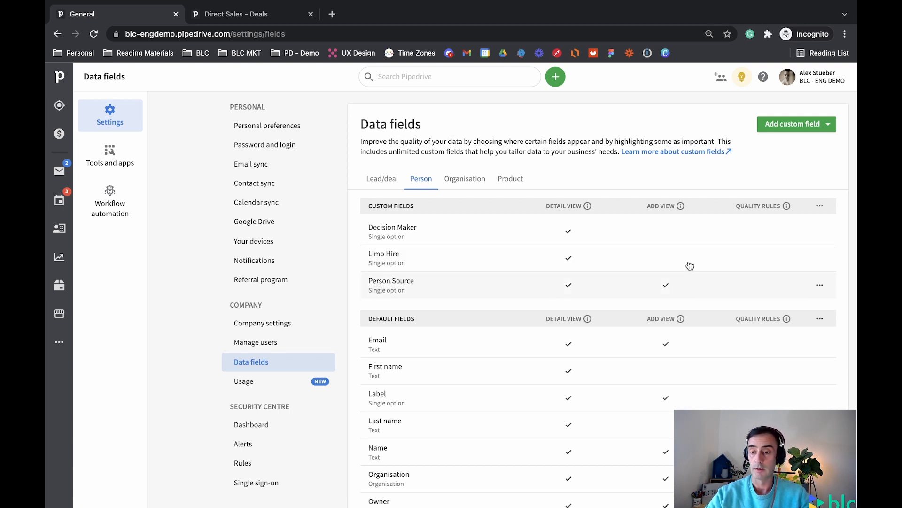
click(698, 291)
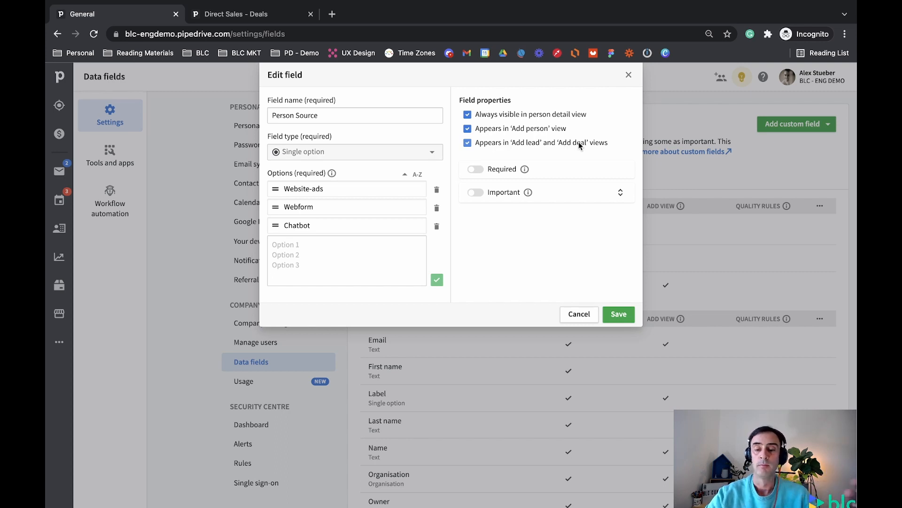
- Close Person Source and open the Sector field's settings under Organisation fields
click(244, 15)
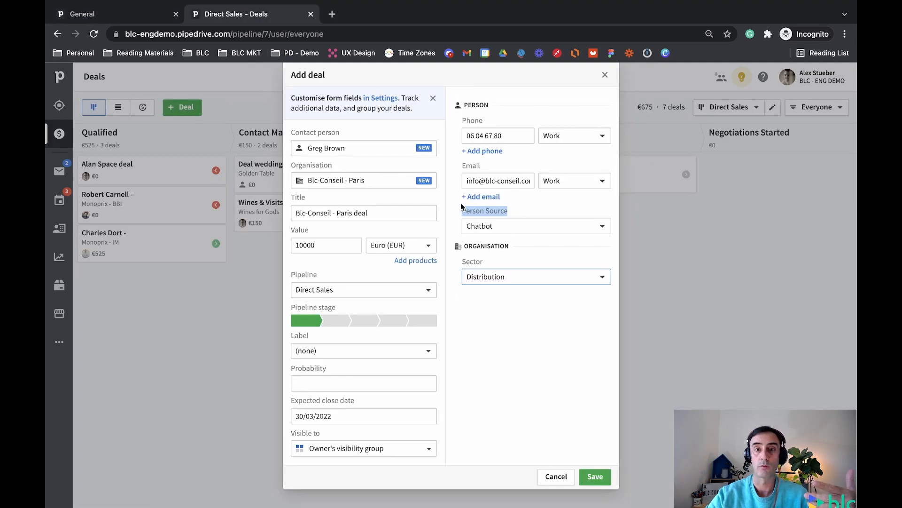
click(151, 19)
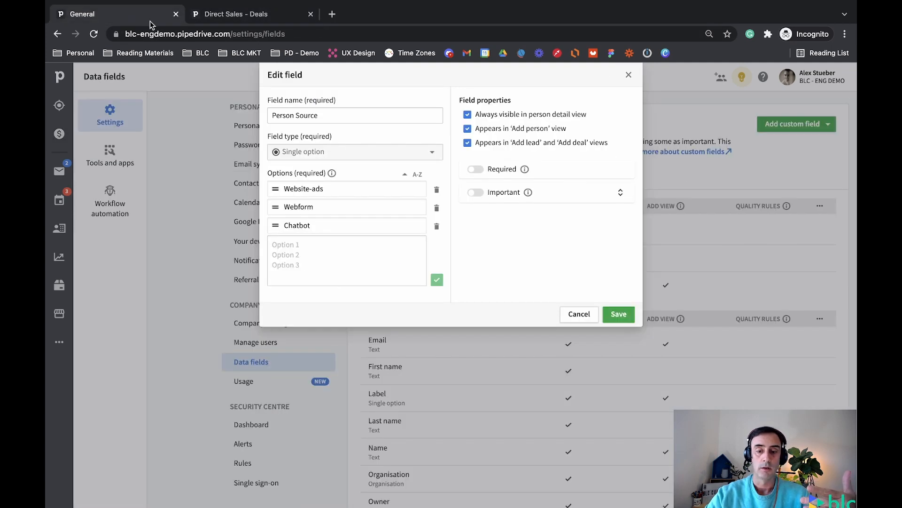
click(628, 76)
click(467, 184)
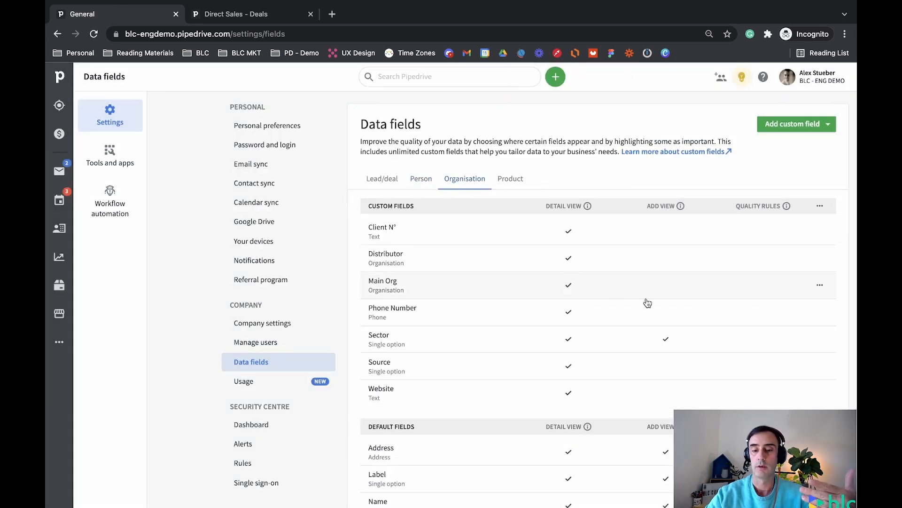
click(675, 338)
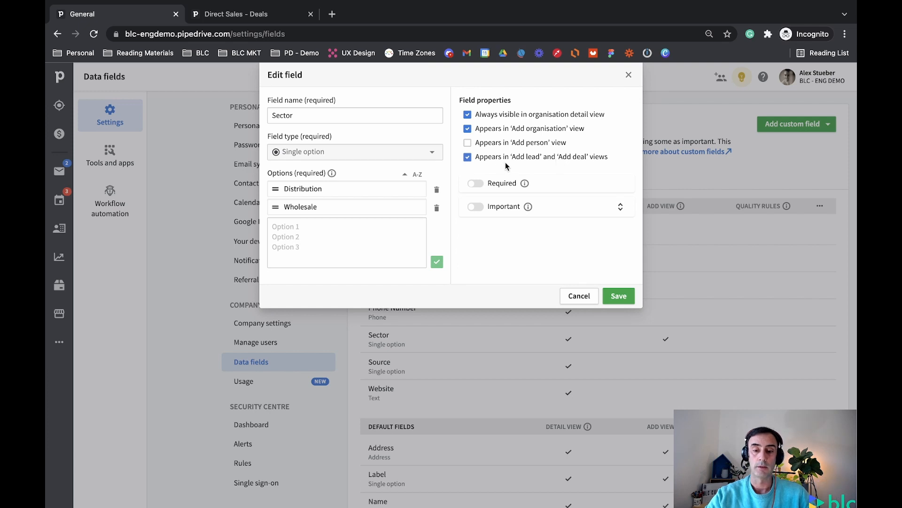
- Show the organisation Phone Number field in Add lead and Add deal views, then return to the deal
click(629, 75)
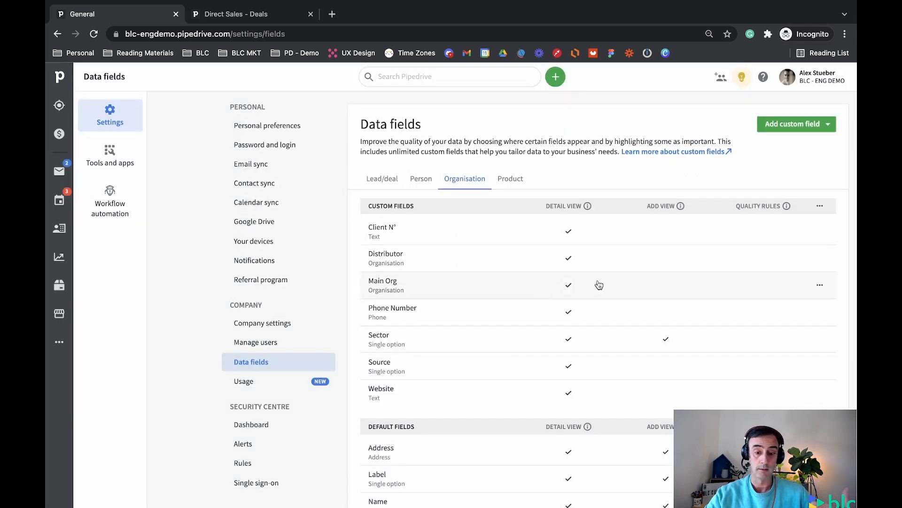
click(637, 312)
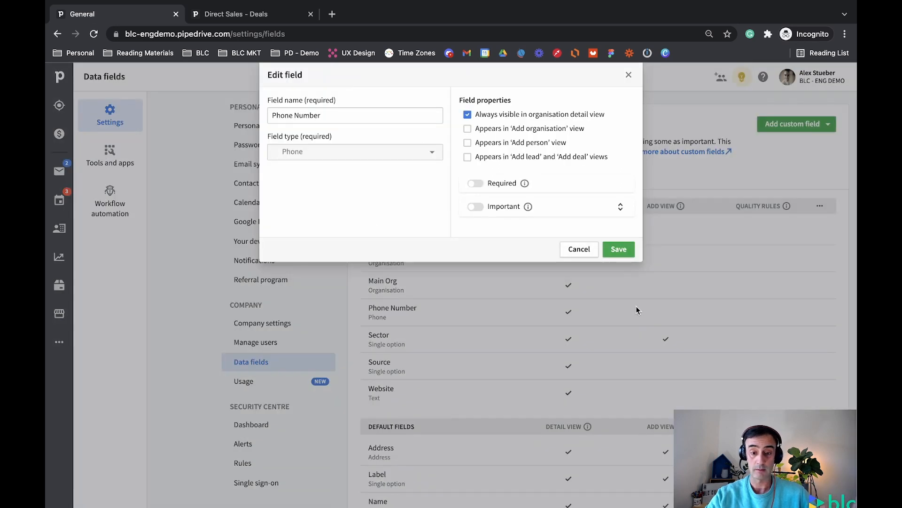
click(468, 157)
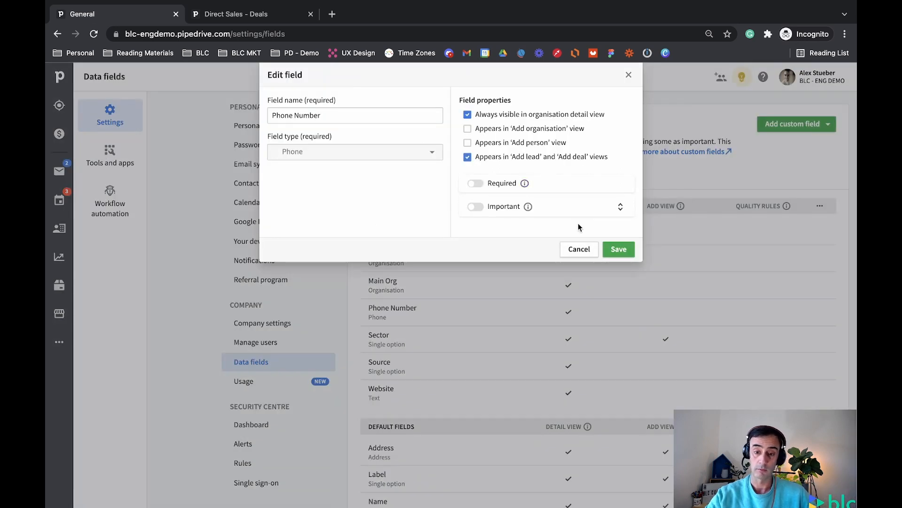
click(613, 244)
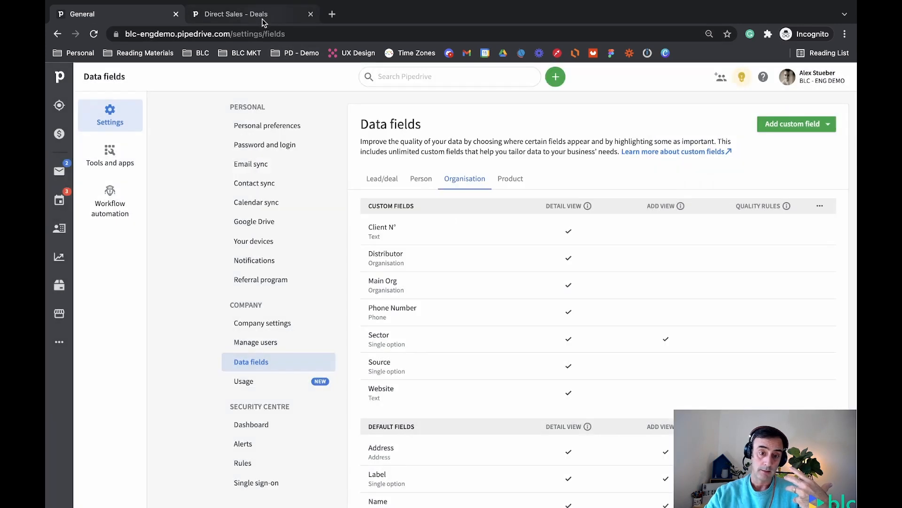
click(260, 19)
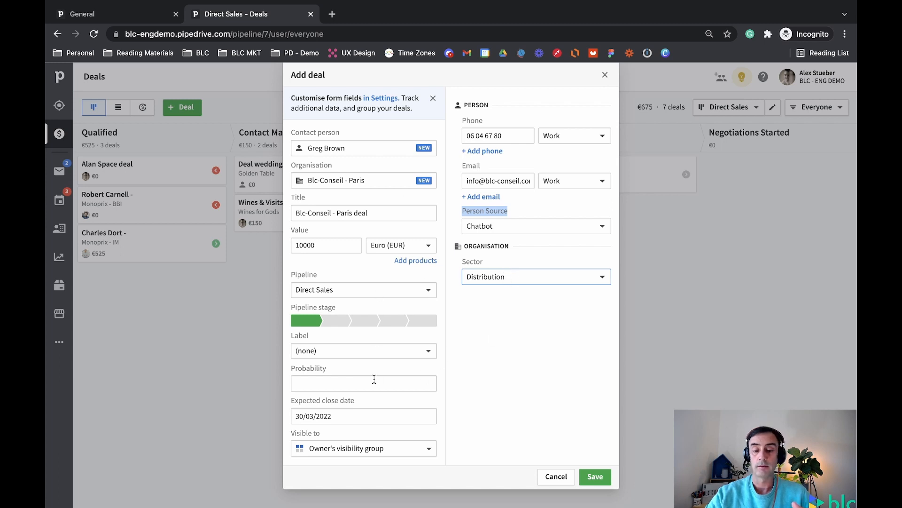
click(158, 14)
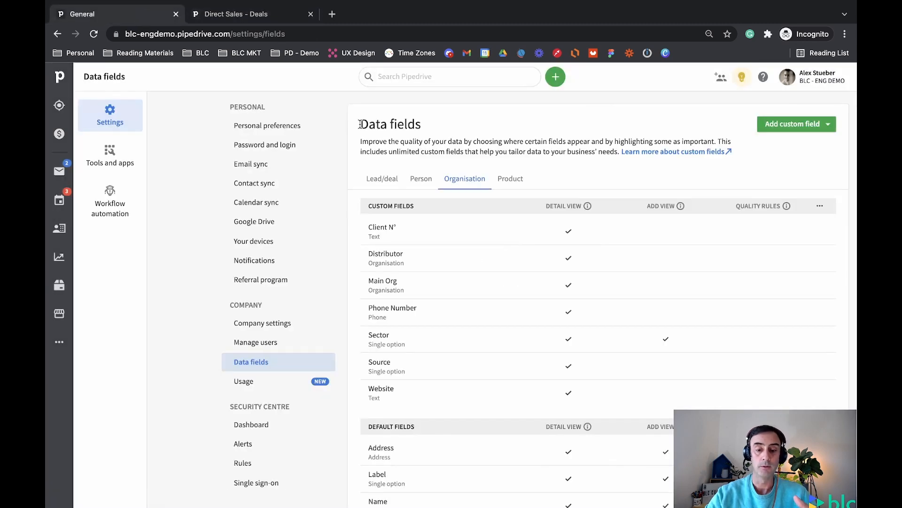
click(381, 179)
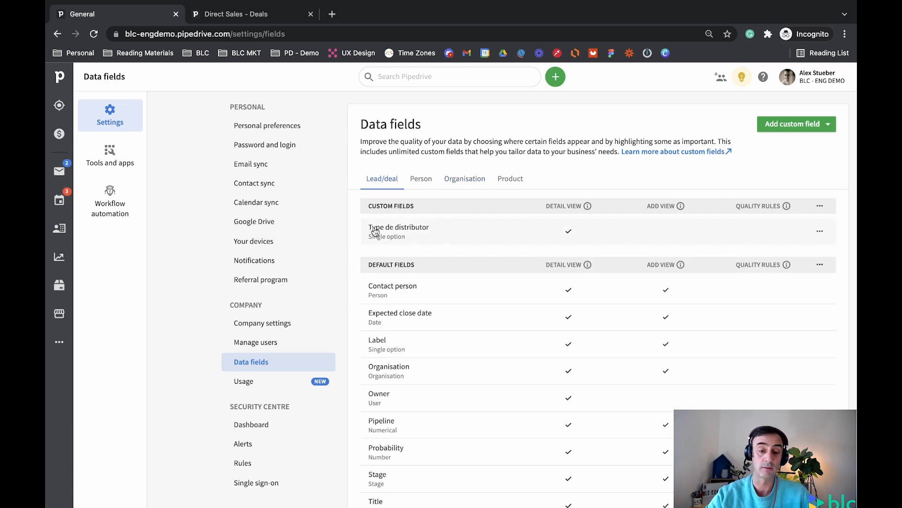
scroll(420, 292, down, 2)
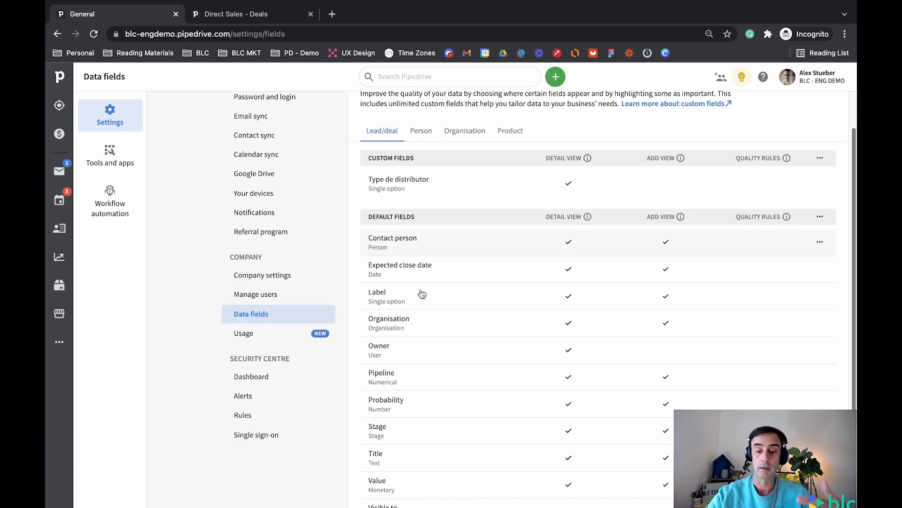
scroll(419, 293, up, 2)
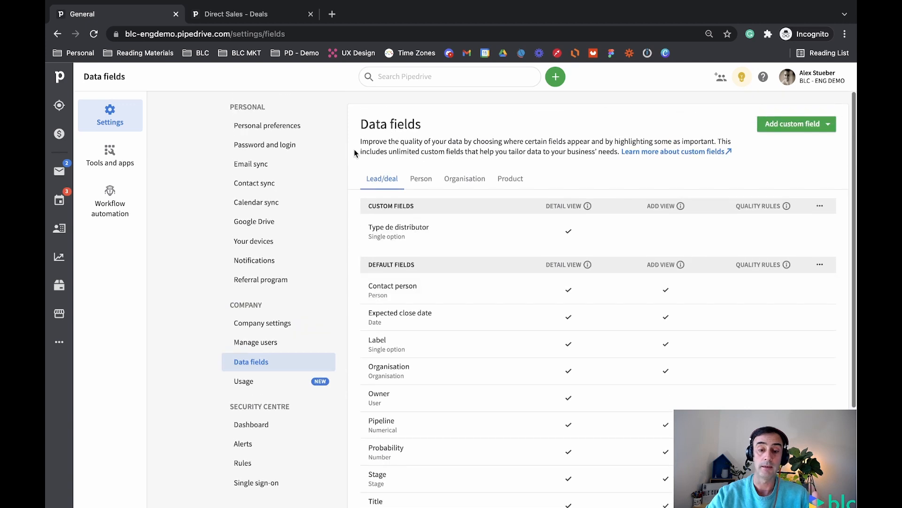
click(261, 18)
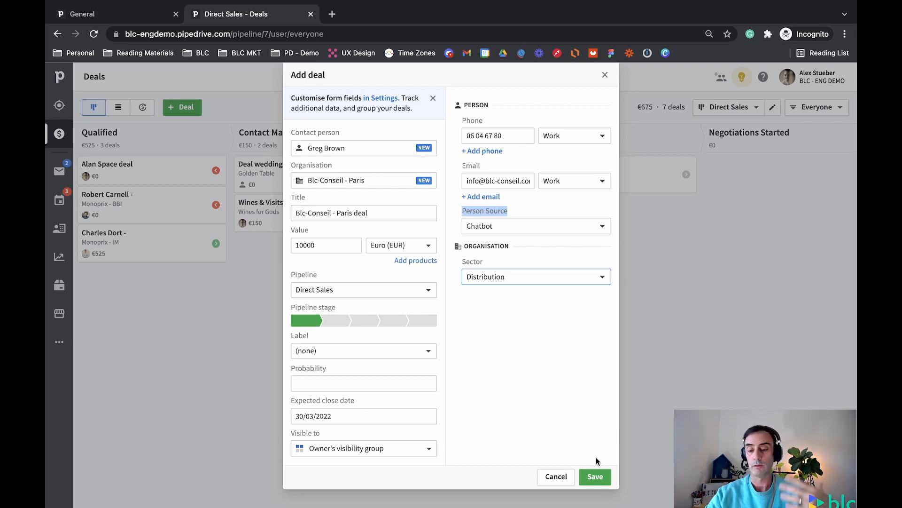
click(596, 476)
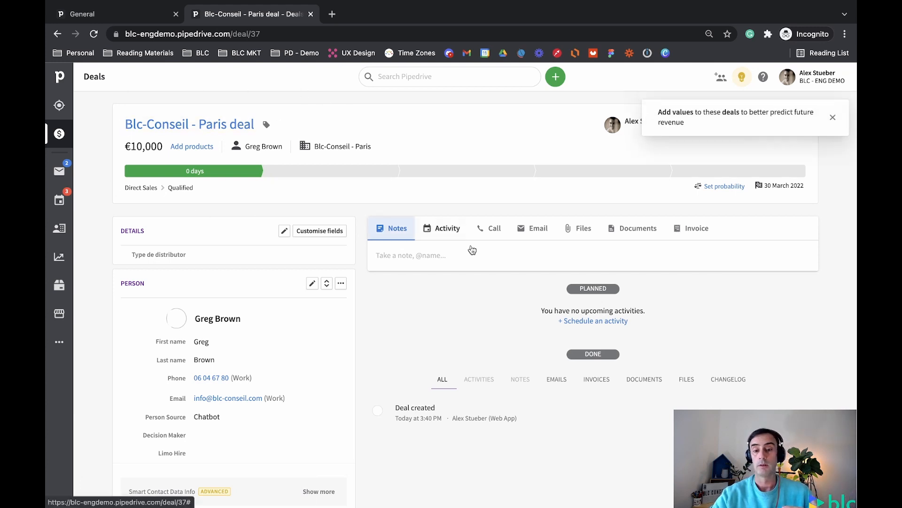
mouse_move(318, 251)
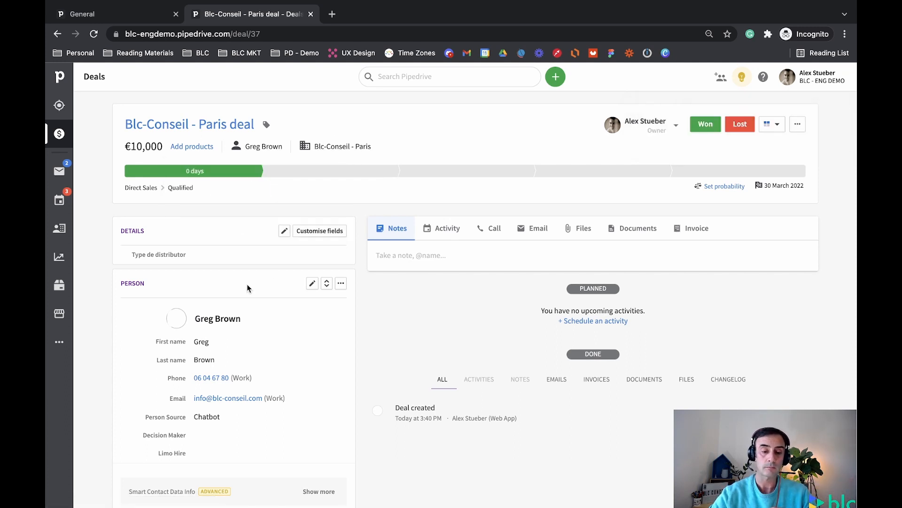
scroll(226, 339, down, 1)
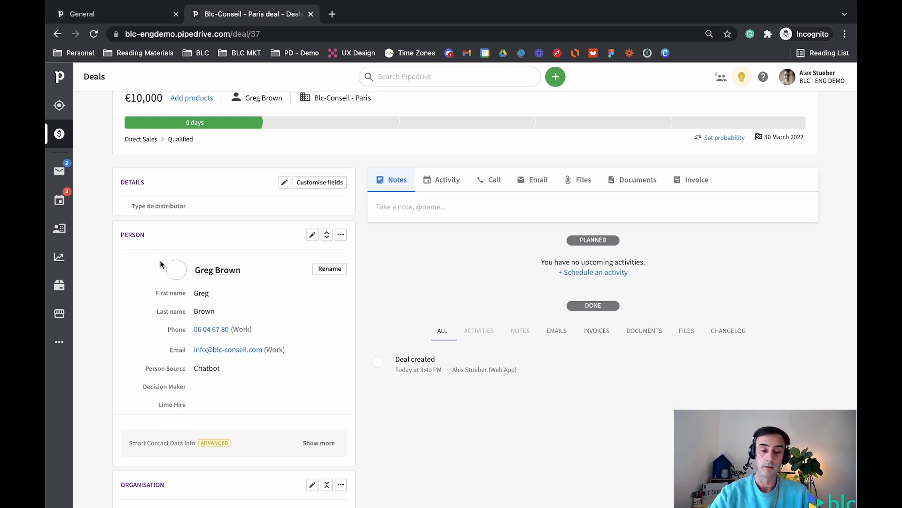
scroll(179, 366, down, 5)
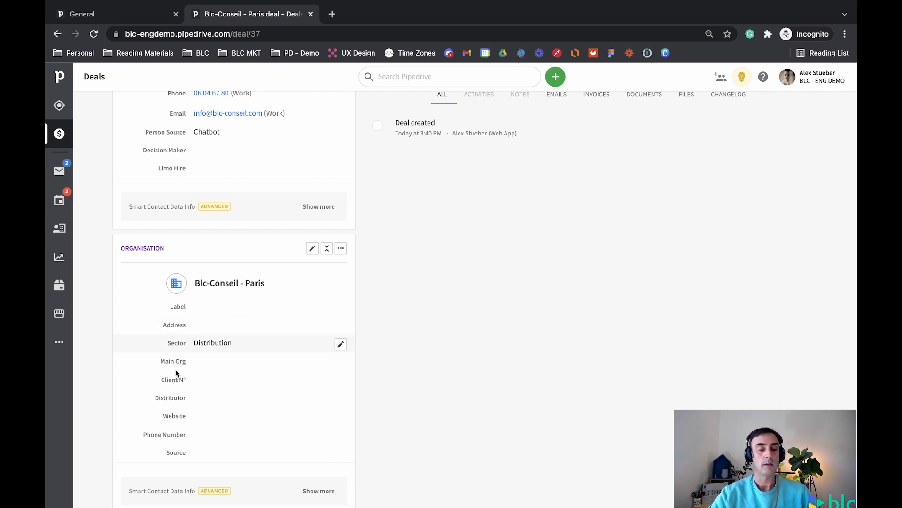
scroll(271, 247, up, 2)
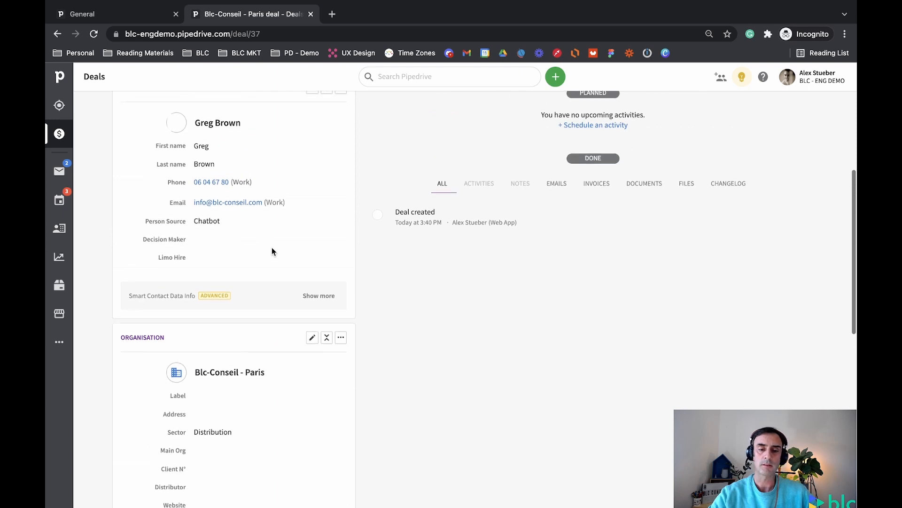
scroll(272, 249, down, 1)
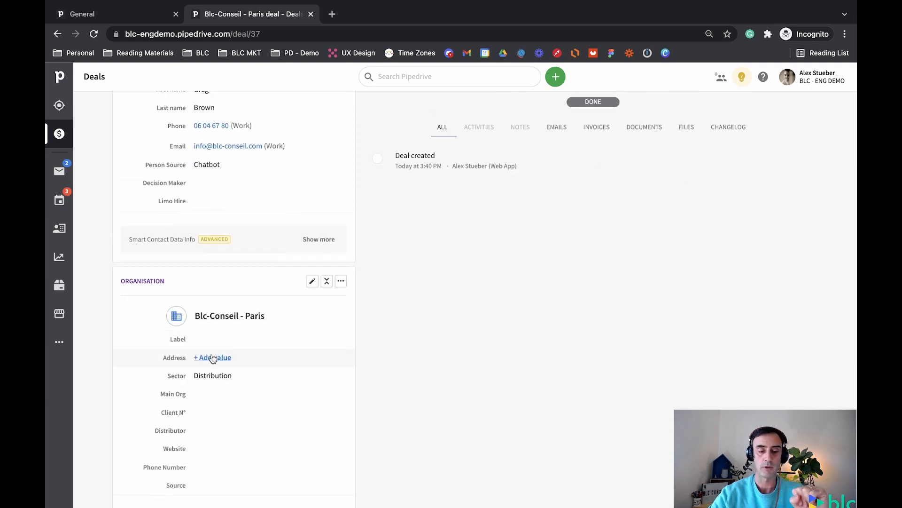
- Search 'Blc-con', save the suggested Paris address for the organisation, and view it on the map
click(212, 357)
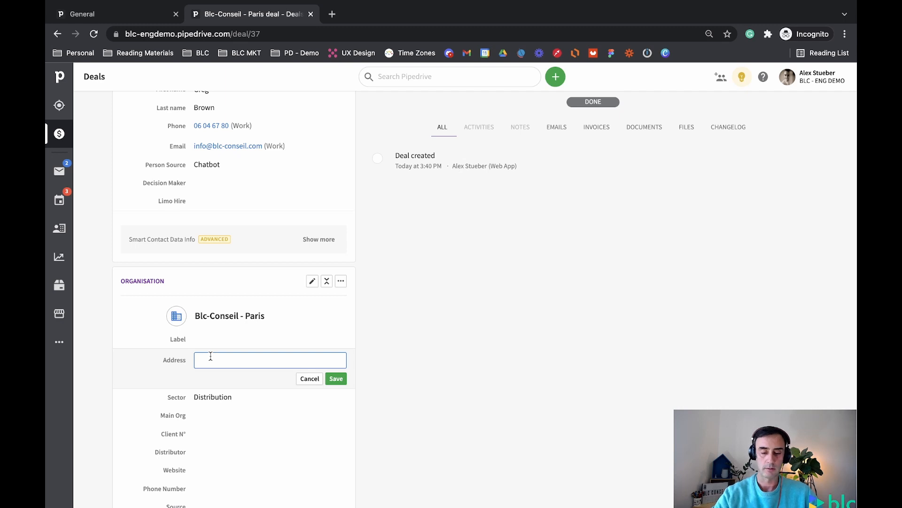
text(Blc)
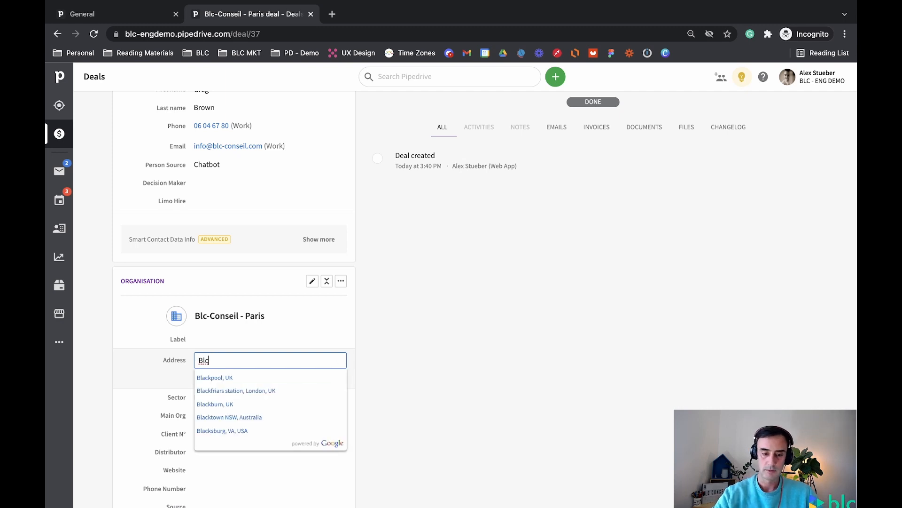
text(-conse)
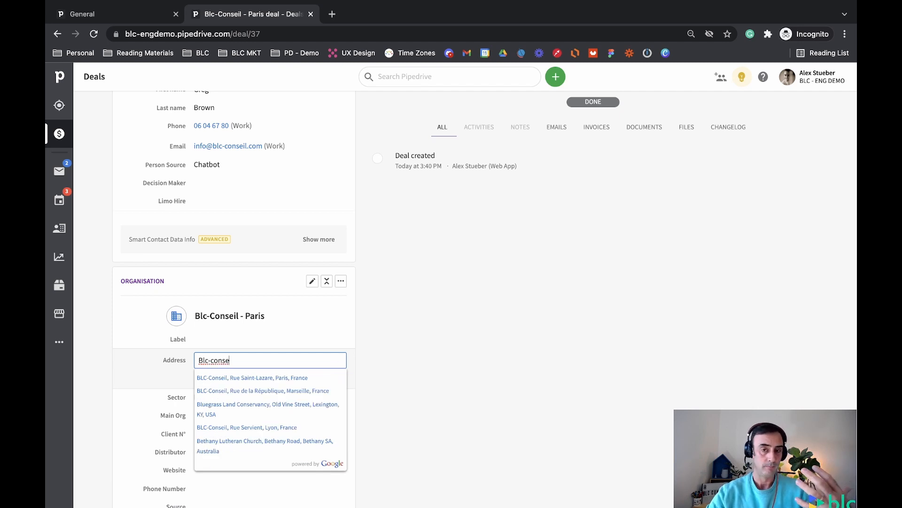
click(229, 378)
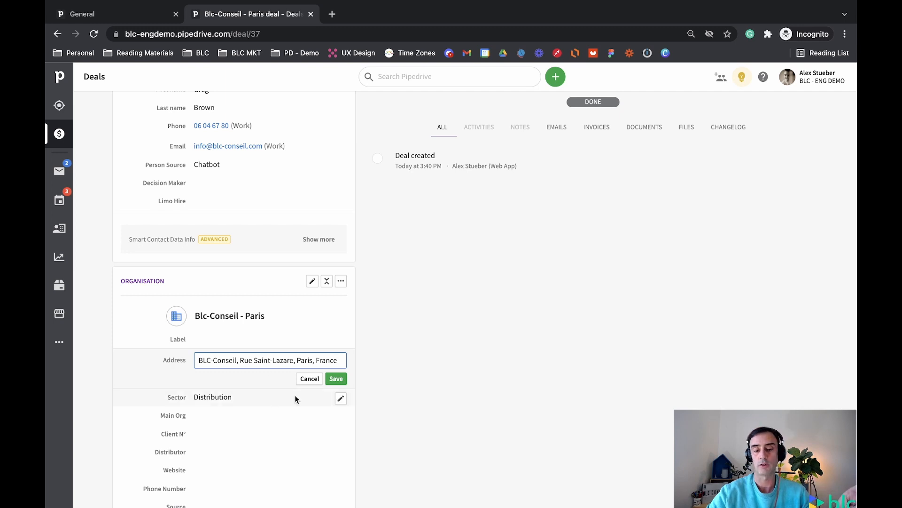
click(334, 379)
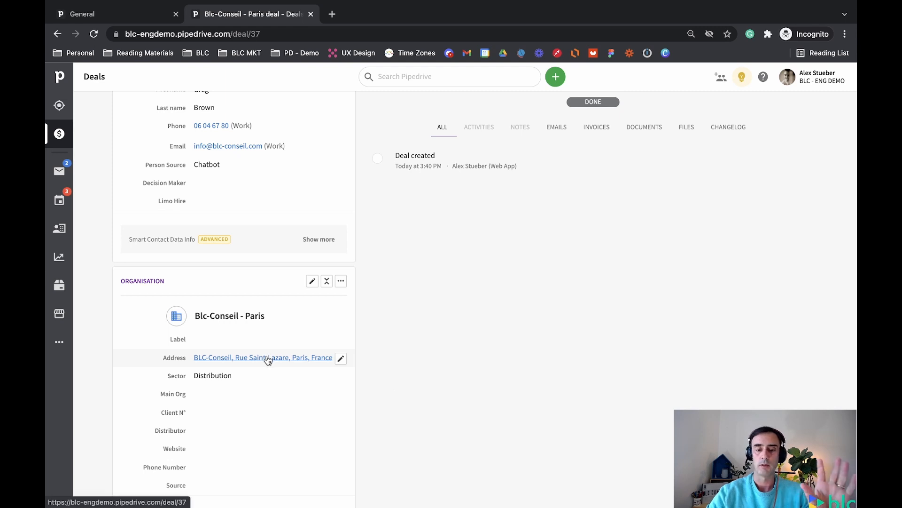
click(266, 359)
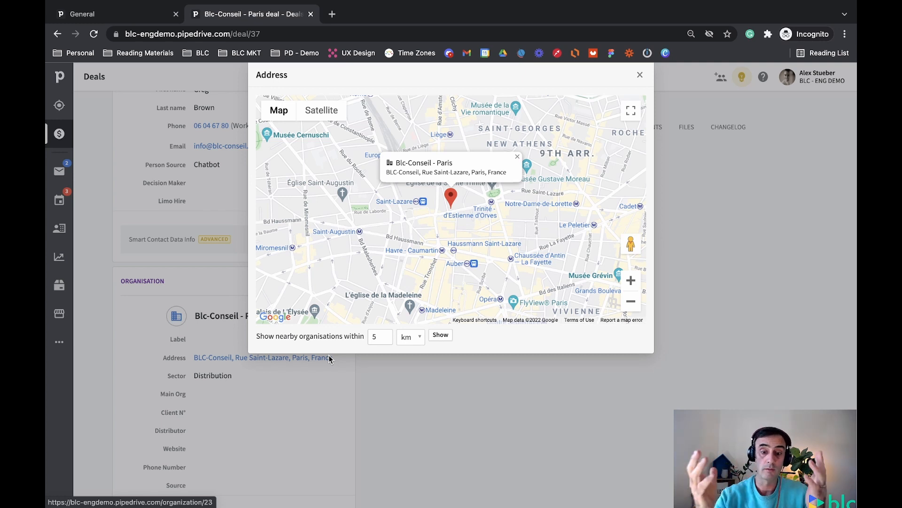
click(639, 77)
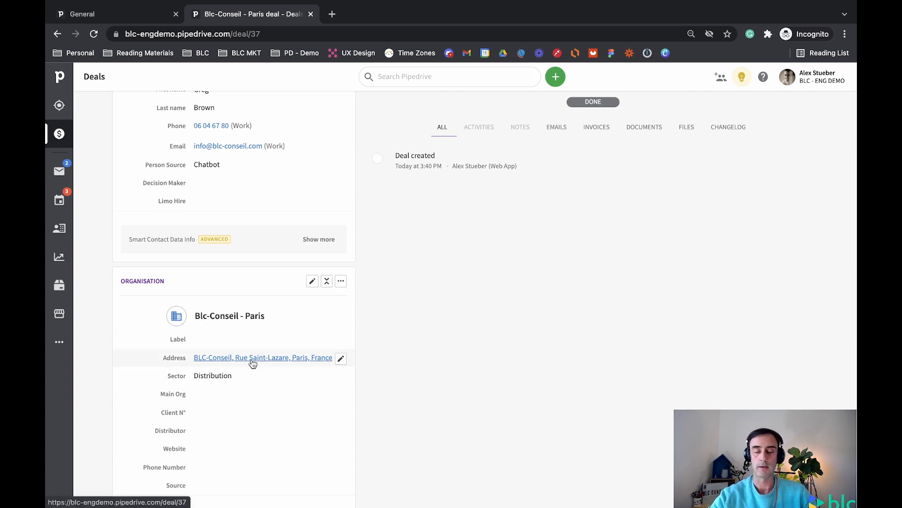
scroll(399, 299, up, 5)
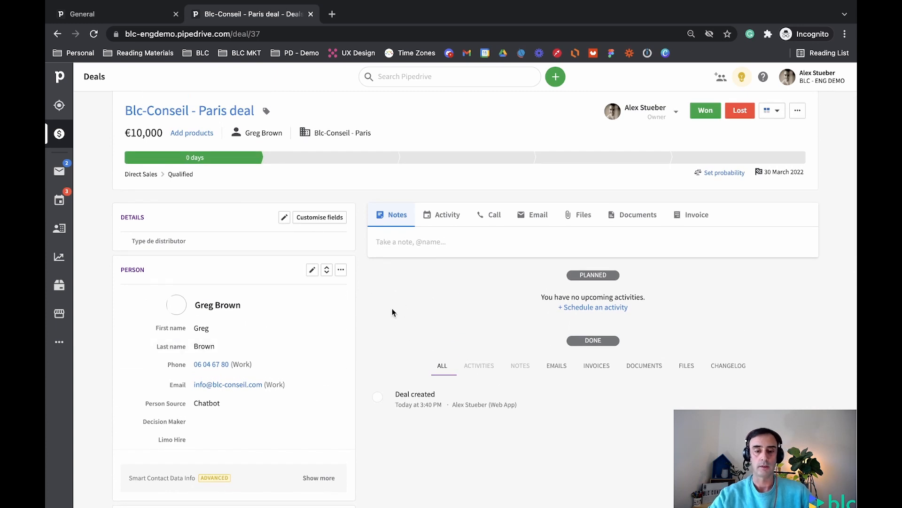
scroll(367, 357, down, 2)
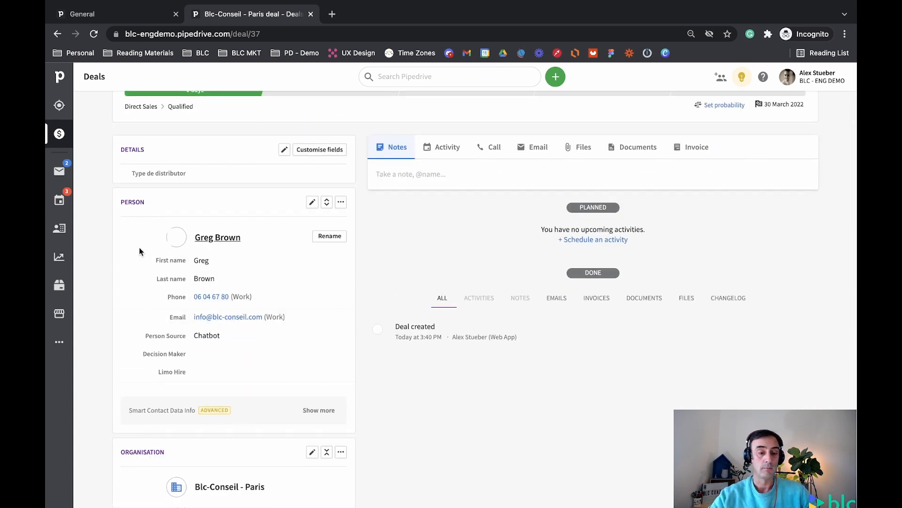
click(213, 238)
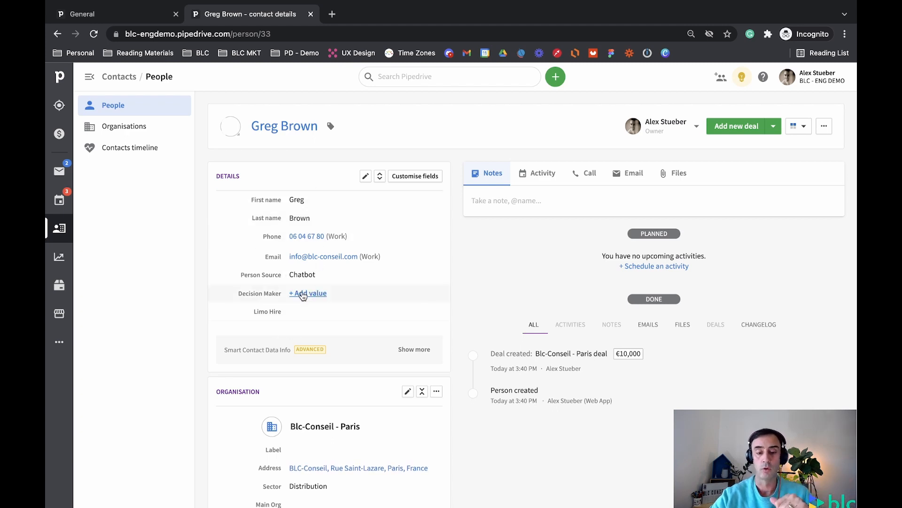
click(303, 294)
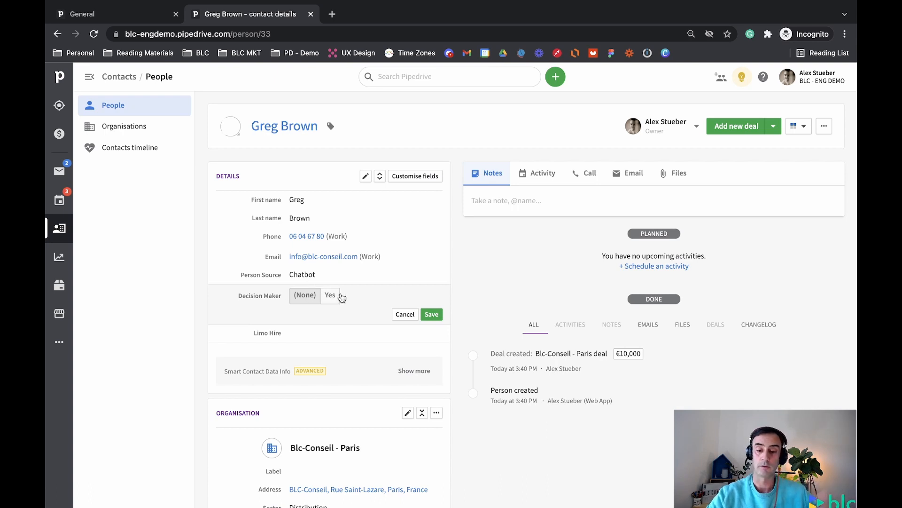
click(403, 314)
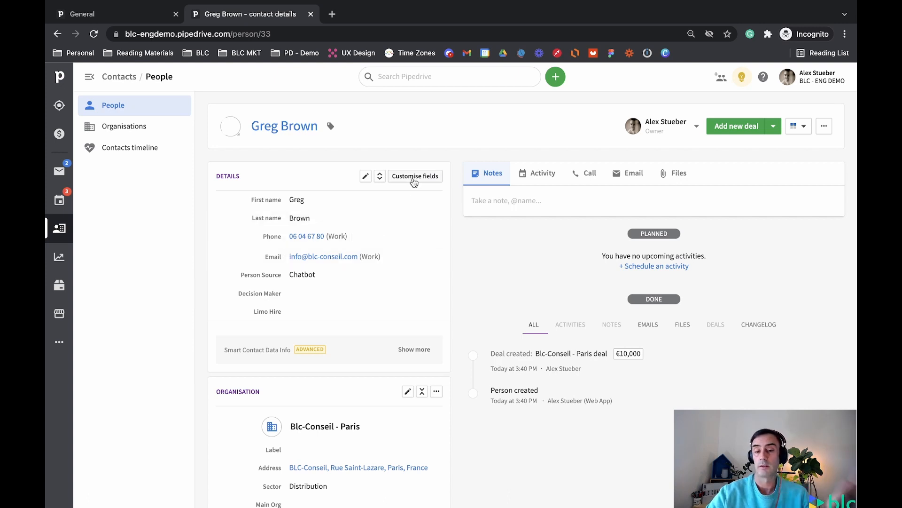
- Start a new person field named Partner with the Single option type
click(414, 182)
scroll(348, 326, down, 3)
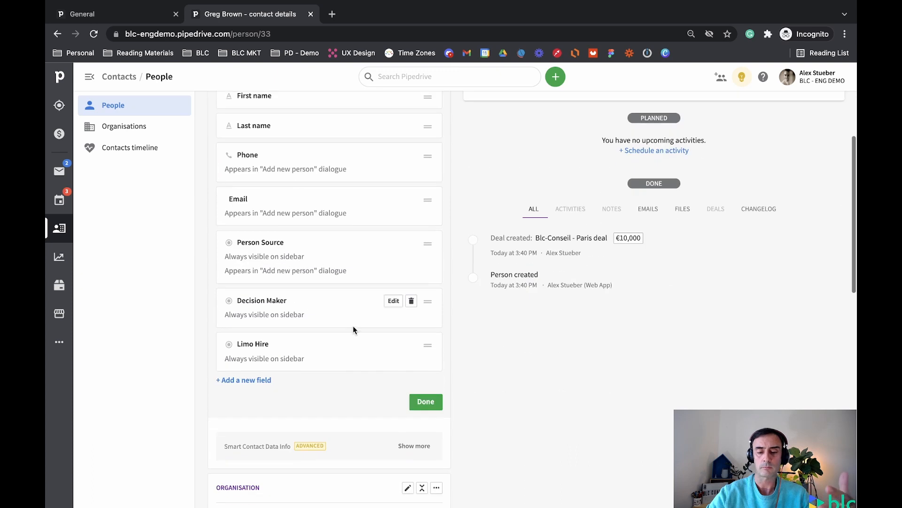
click(243, 380)
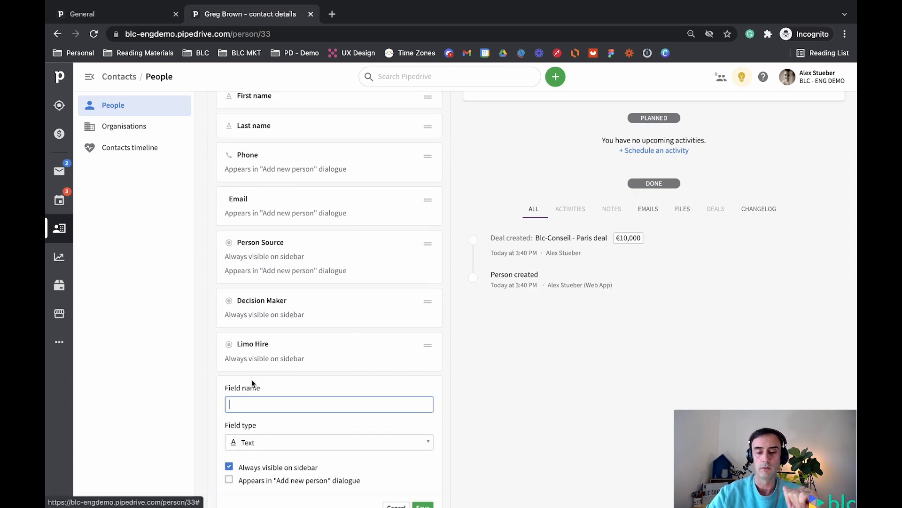
scroll(346, 297, down, 2)
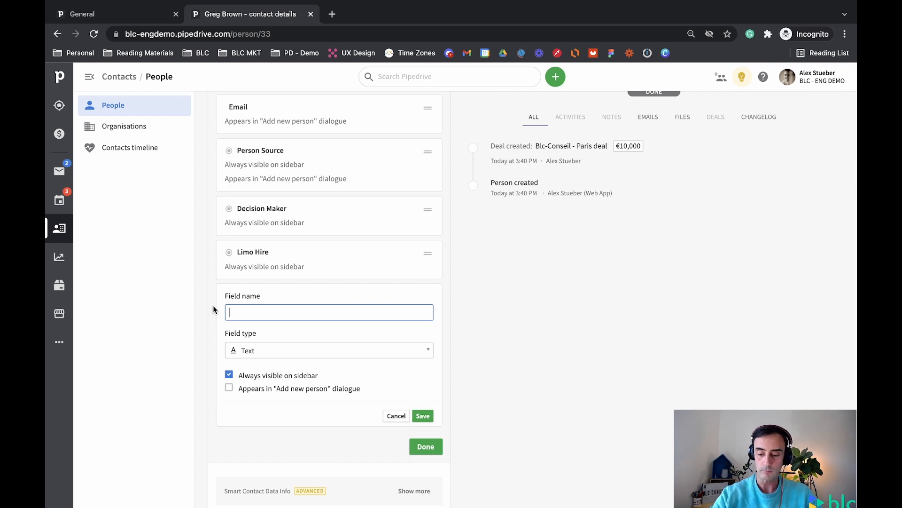
text(Partner)
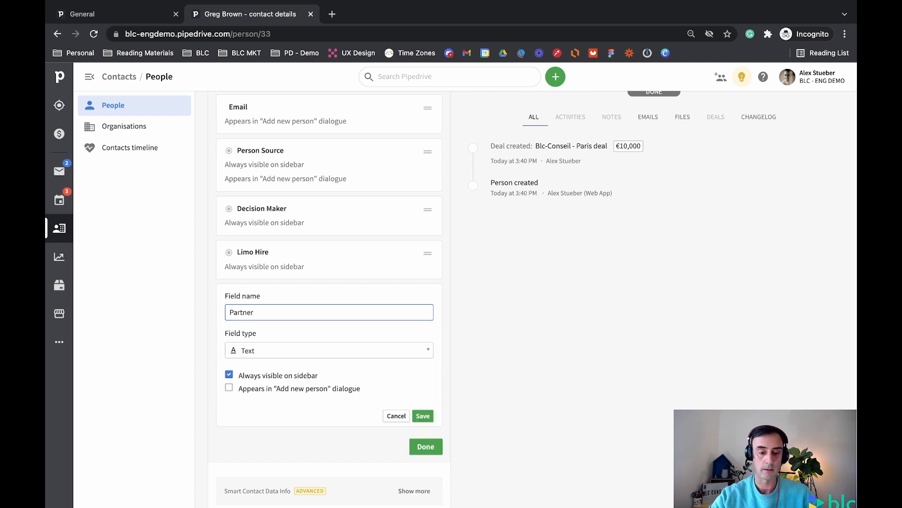
click(284, 352)
scroll(310, 273, down, 2)
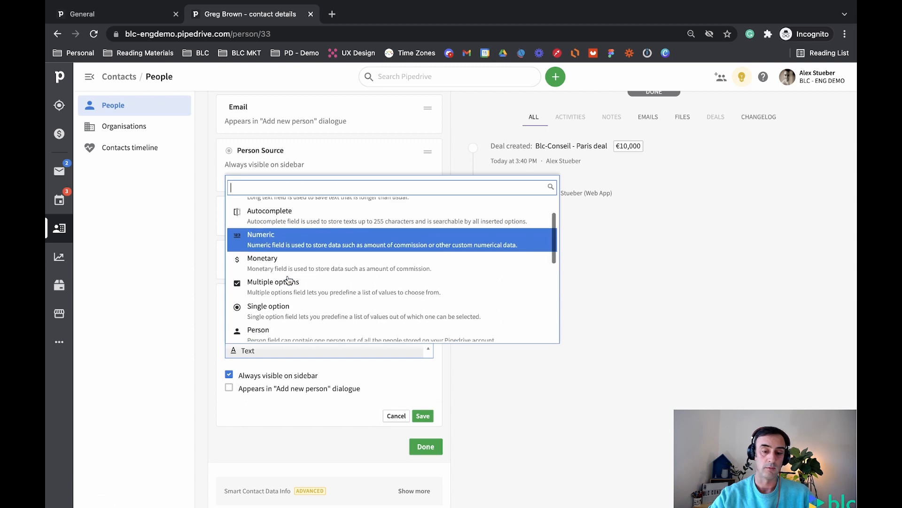
click(319, 263)
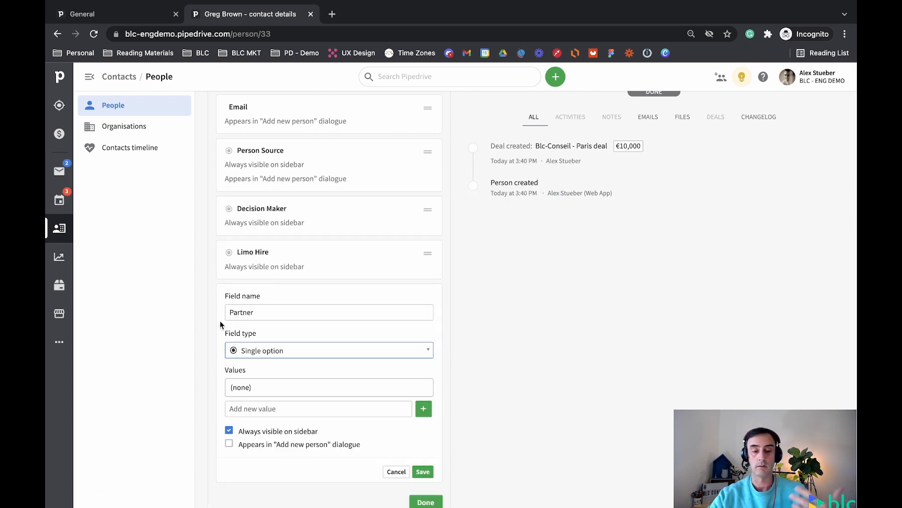
- Add Yes as the Partner option value, save the field and finish customising
scroll(300, 371, down, 1)
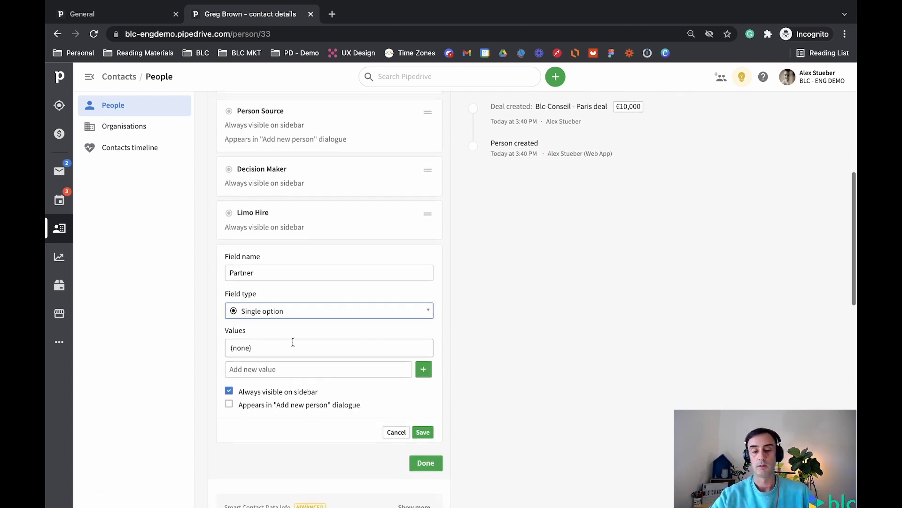
mouse_move(303, 212)
click(268, 369)
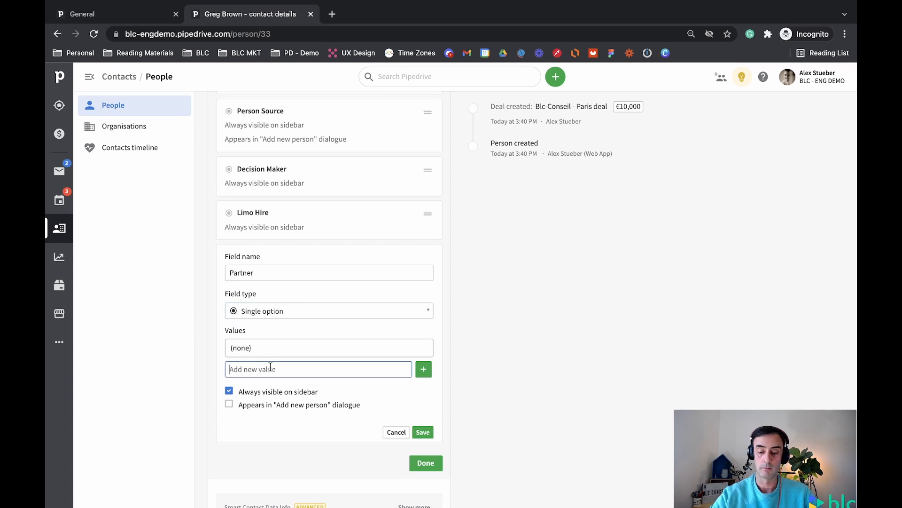
text(Yes)
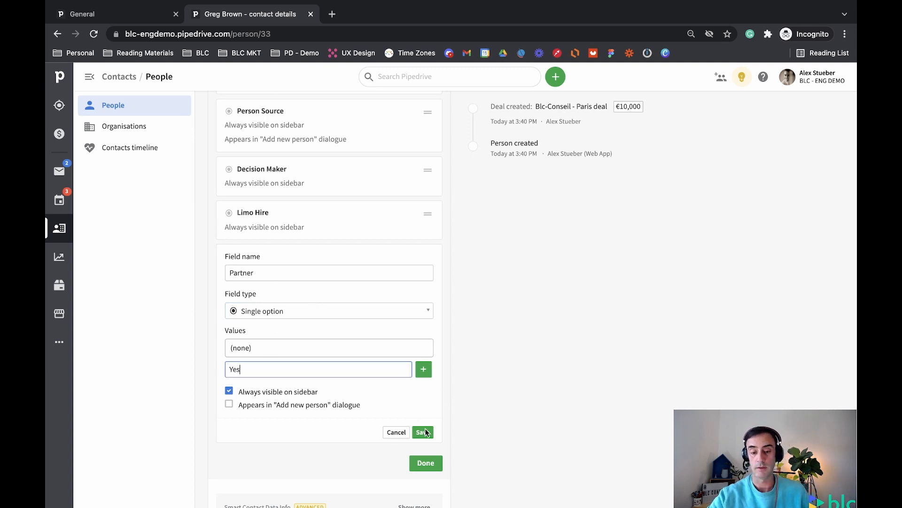
click(423, 368)
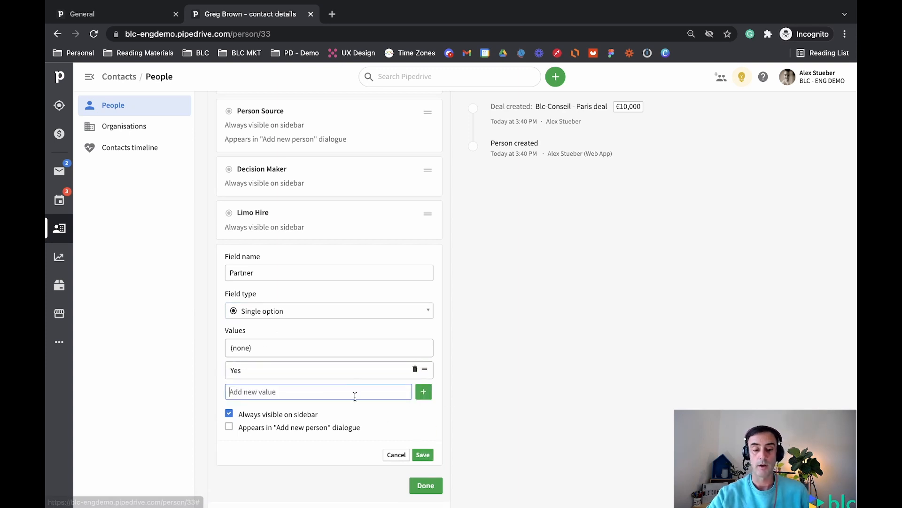
click(423, 454)
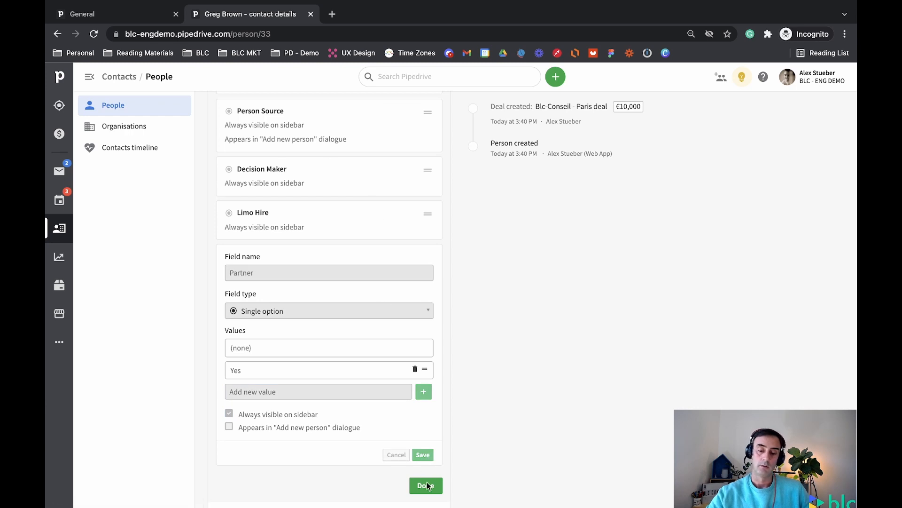
scroll(342, 287, up, 3)
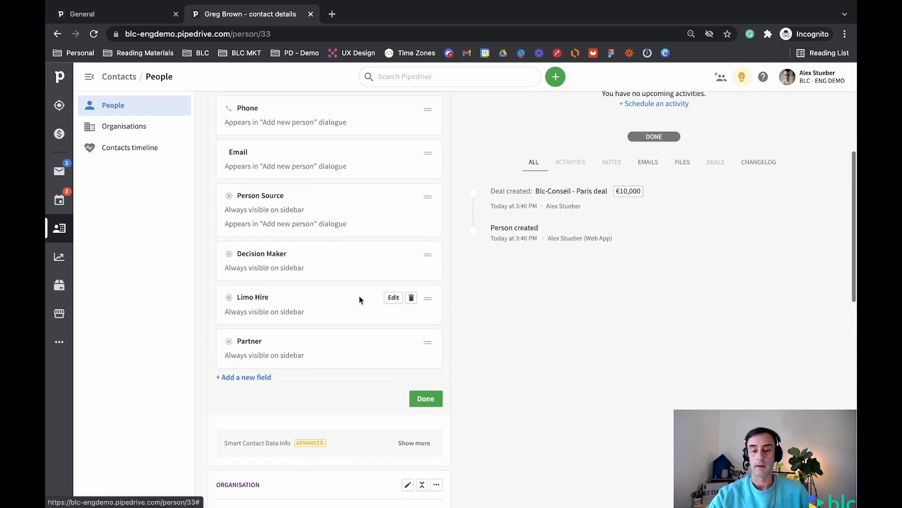
click(426, 399)
scroll(342, 278, up, 3)
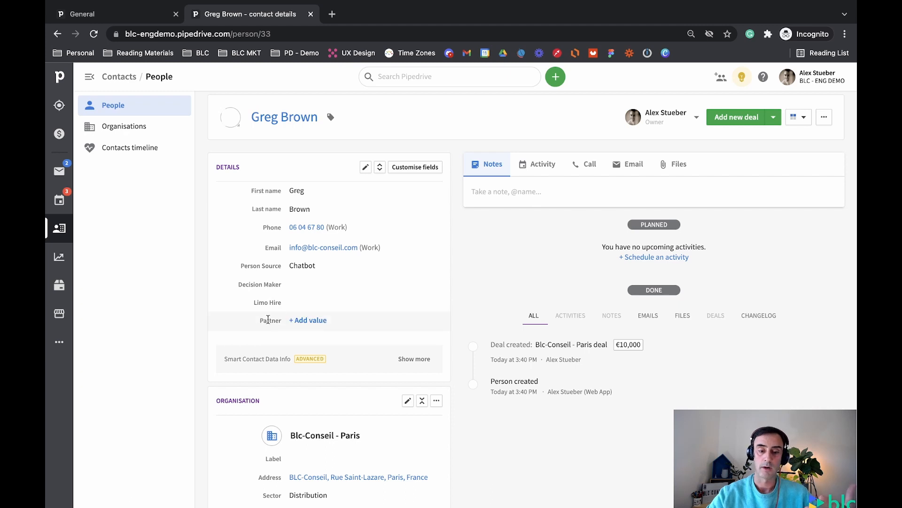
click(297, 323)
click(333, 325)
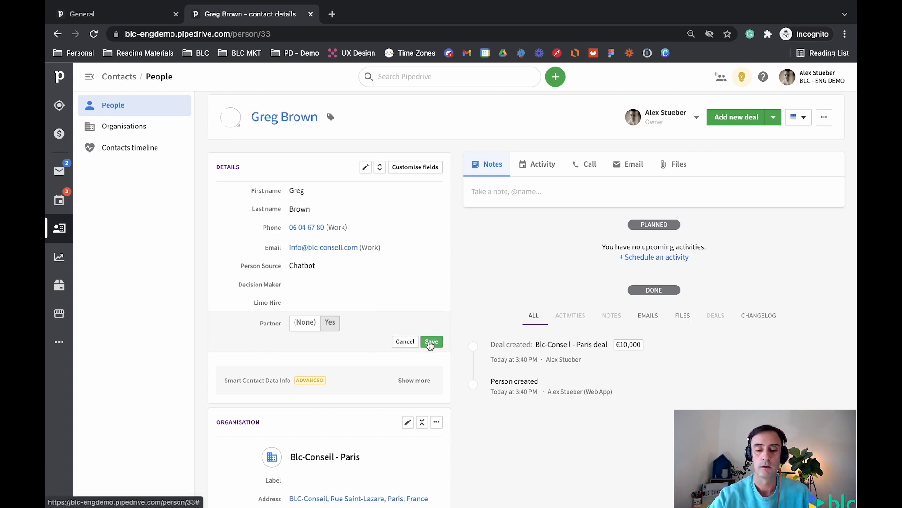
click(432, 341)
scroll(390, 329, down, 3)
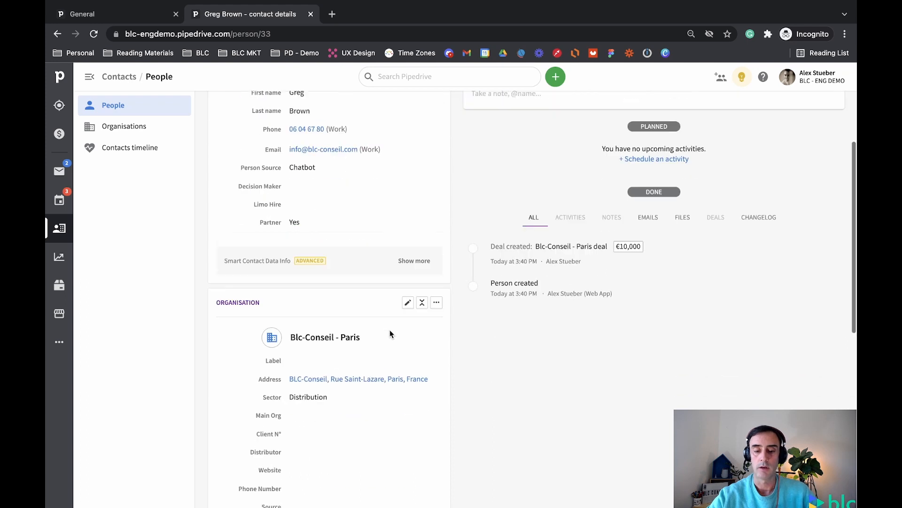
scroll(329, 291, down, 3)
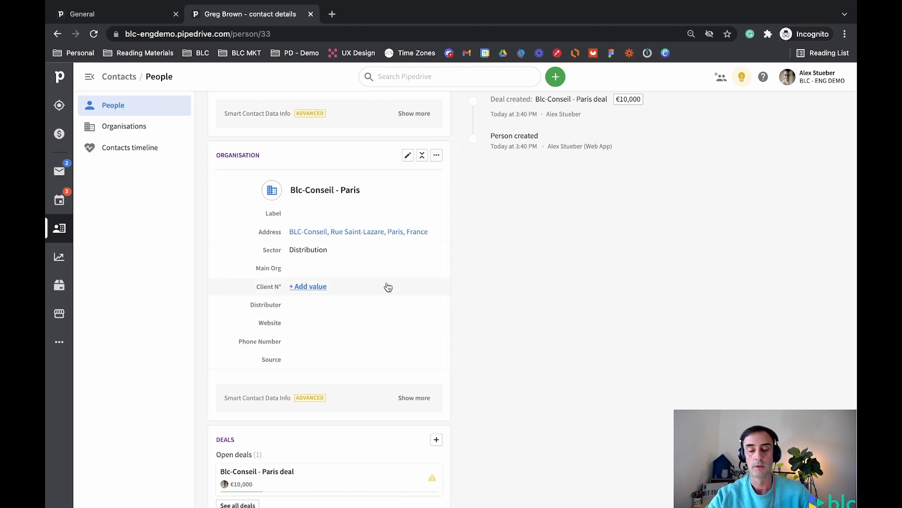
scroll(407, 253, up, 1)
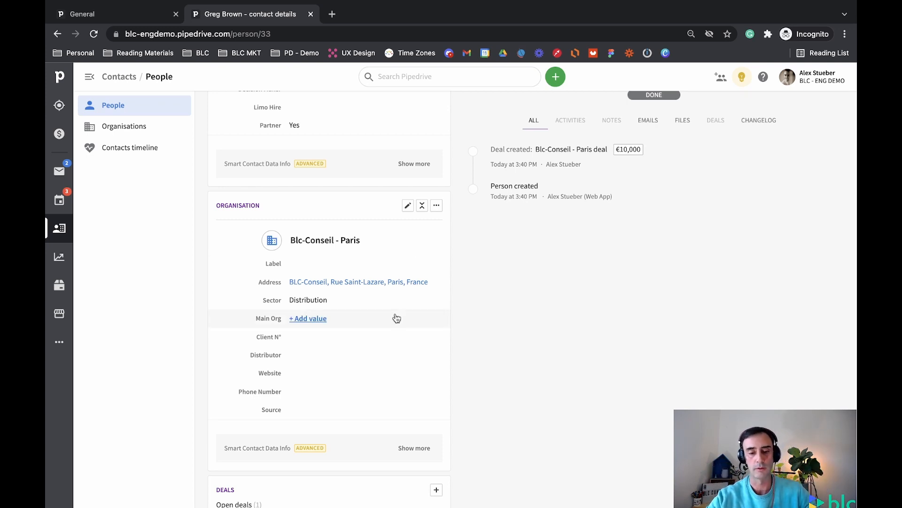
scroll(396, 318, up, 5)
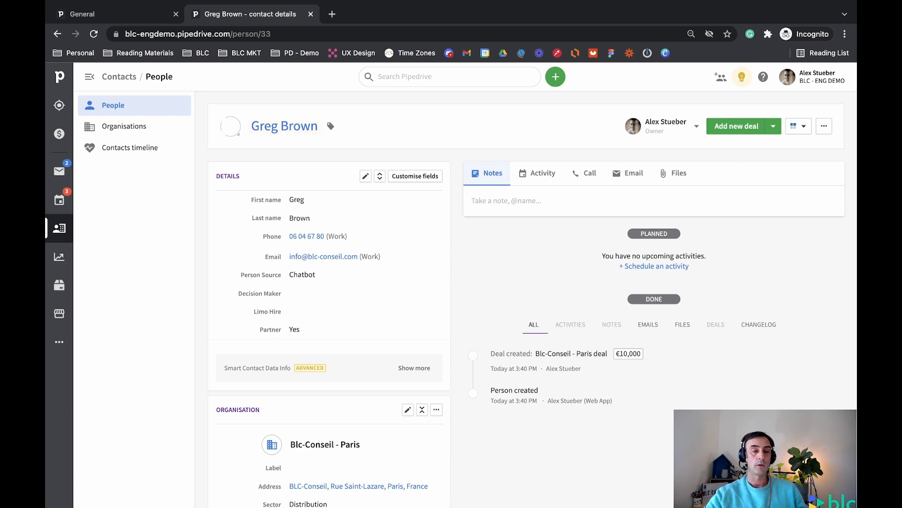
- Open the Blc-Conseil - Paris deal from the pipeline and move it to Contact Made
click(61, 136)
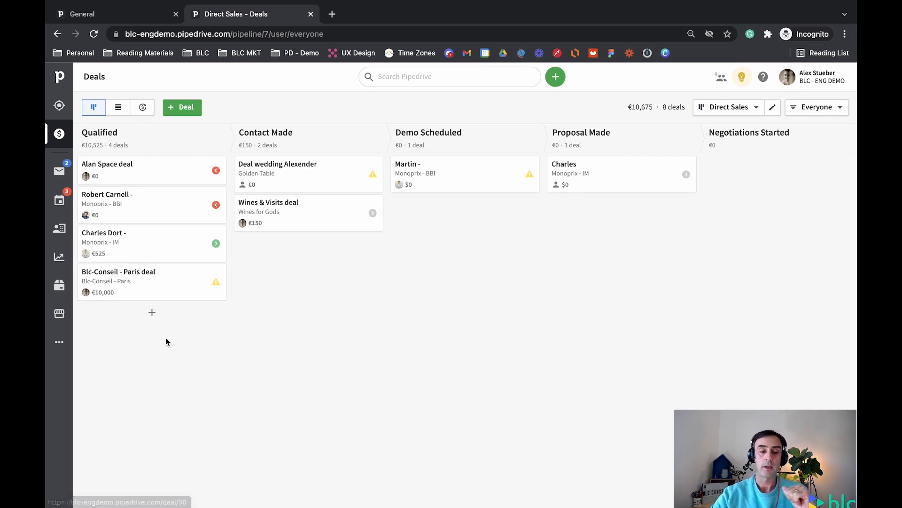
click(128, 272)
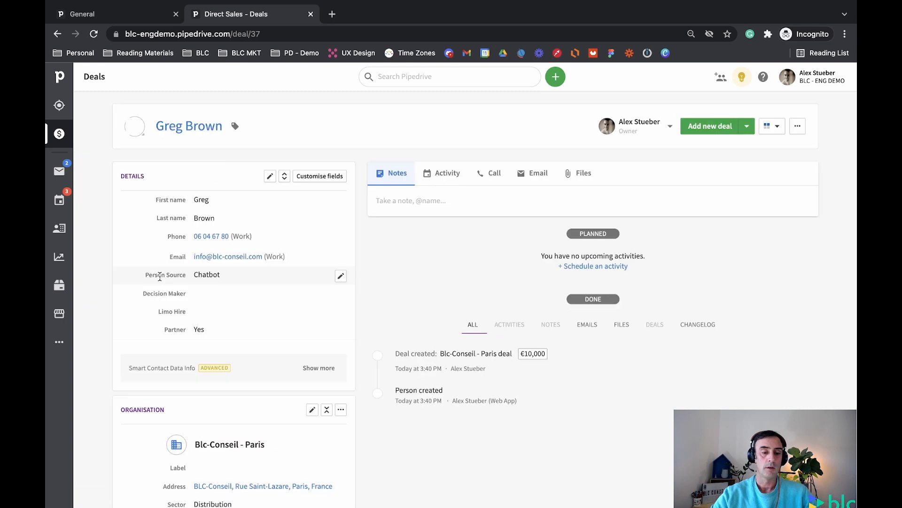
scroll(399, 189, up, 2)
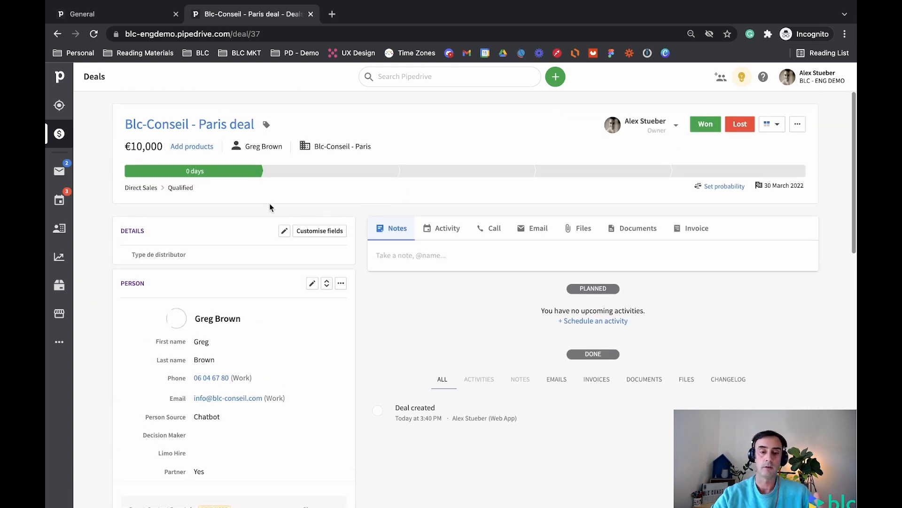
click(397, 177)
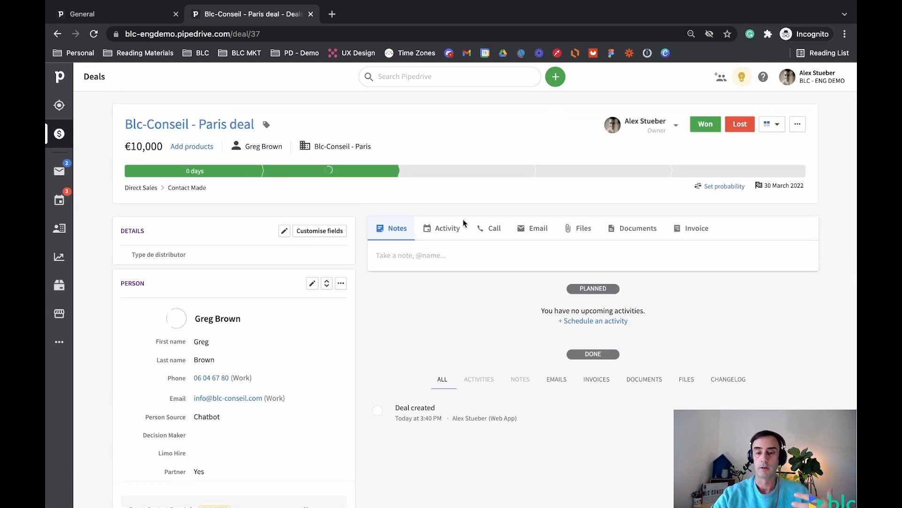
- Look over the deal's activity scheduling, then go to the People list
click(454, 232)
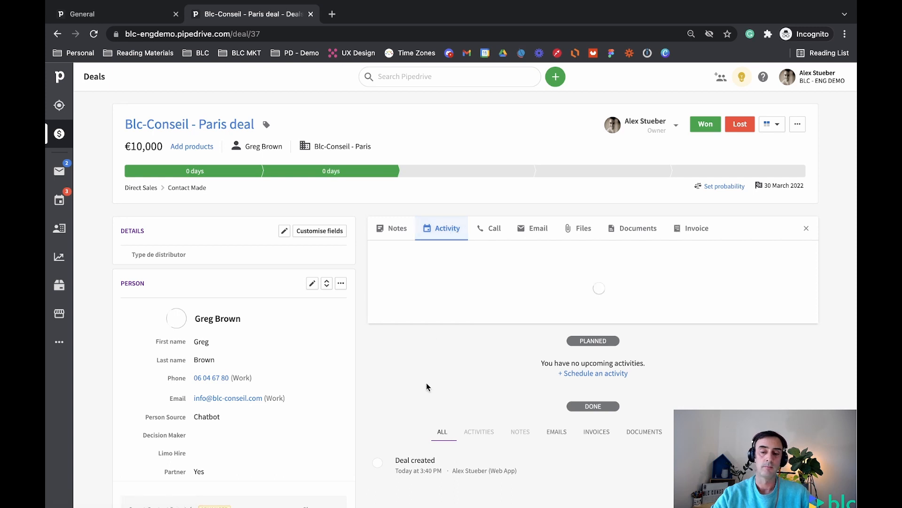
scroll(263, 372, down, 3)
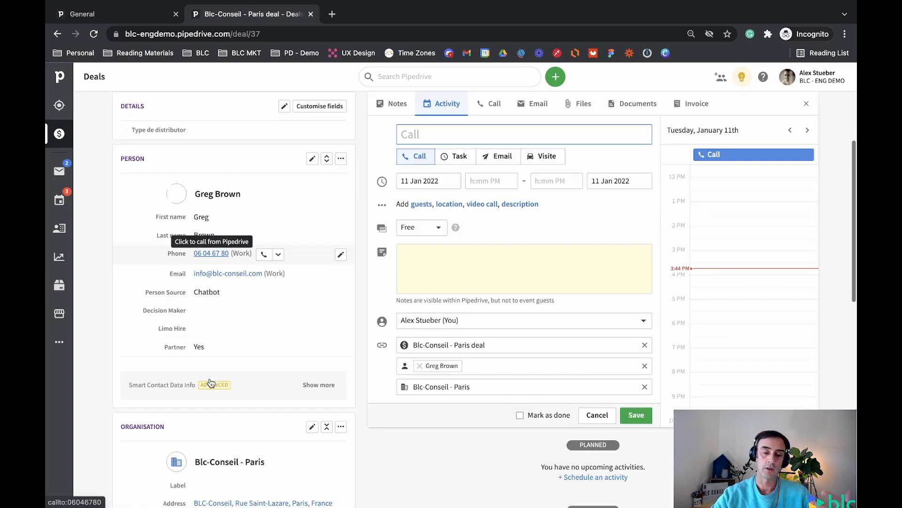
scroll(237, 170, down, 5)
scroll(238, 171, up, 8)
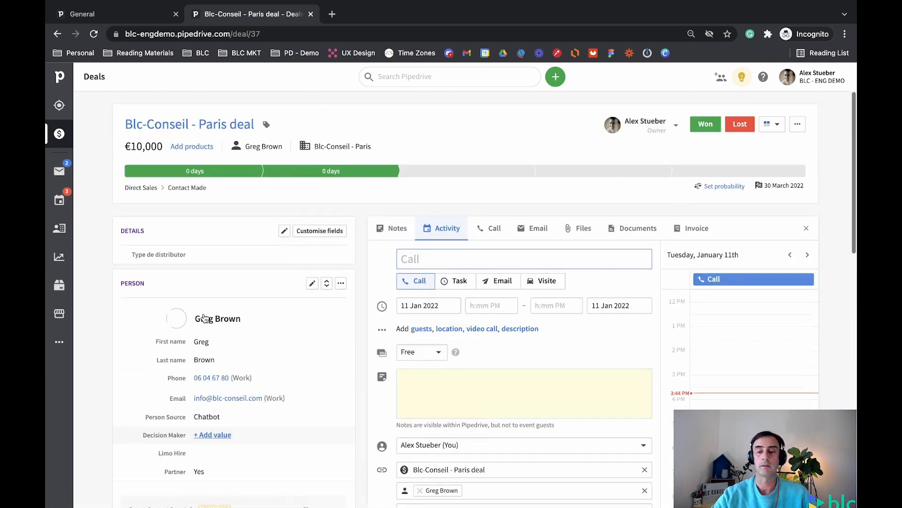
click(61, 232)
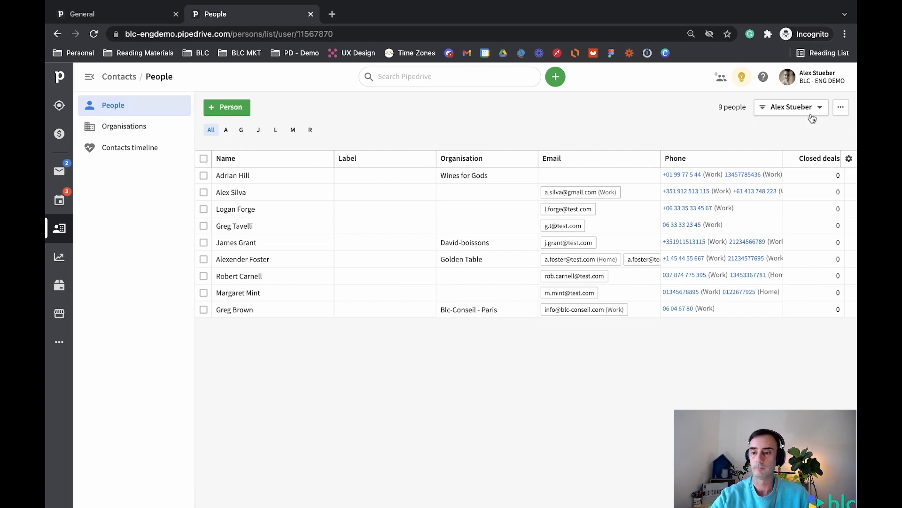
- Filter the People list to Everyone's contacts, then switch to the Organisations list
click(790, 112)
click(745, 167)
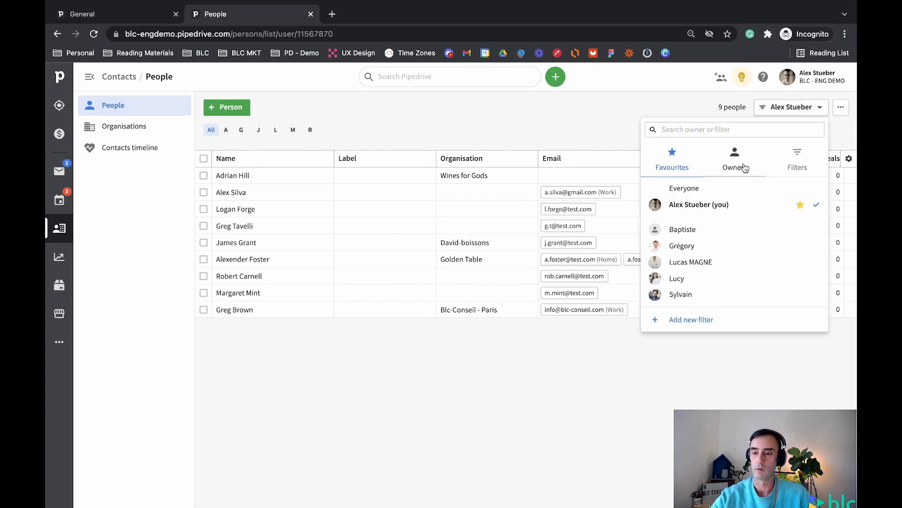
click(692, 187)
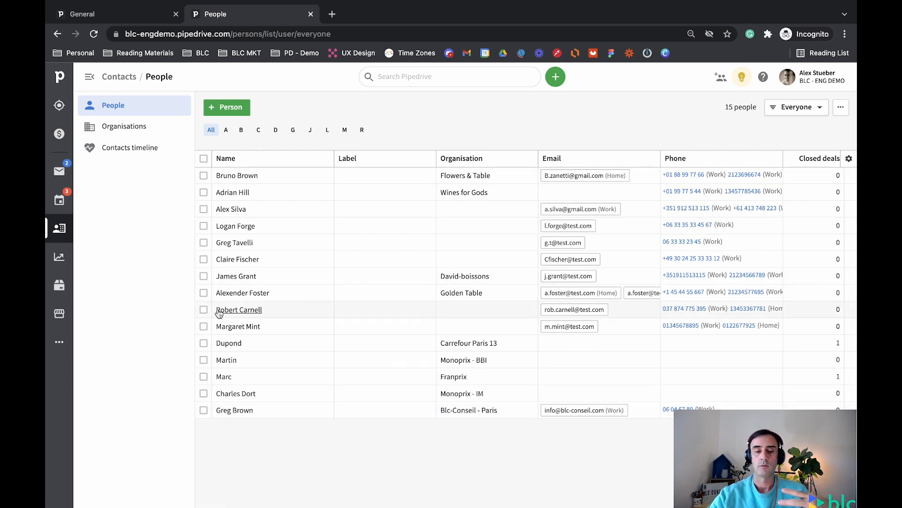
click(136, 125)
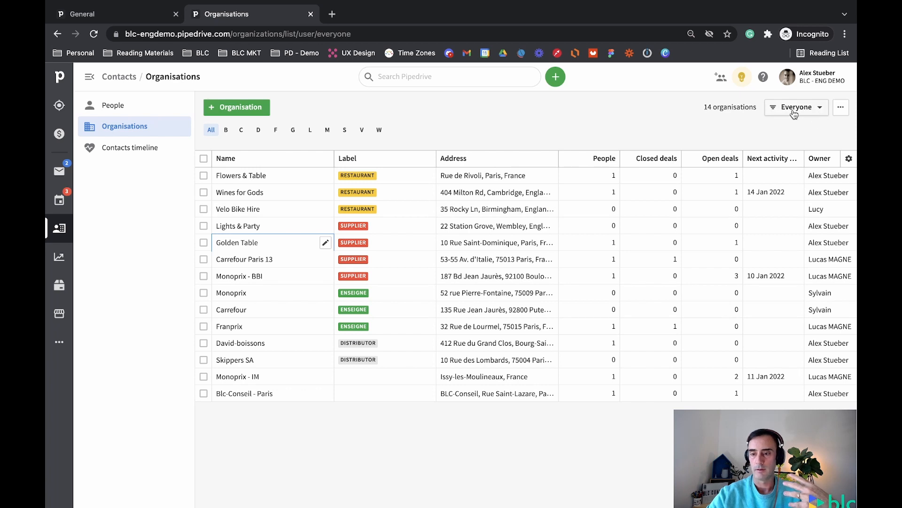
- Show all 14 organisations on the address map
click(844, 112)
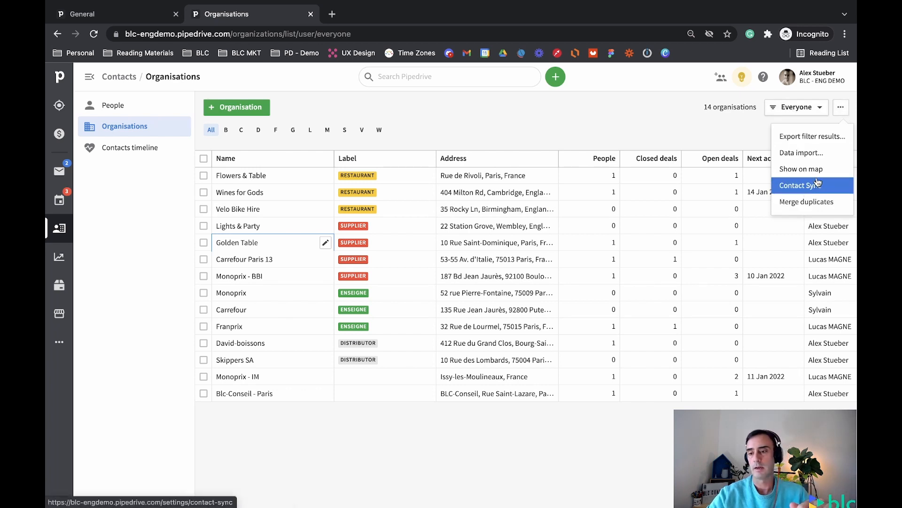
click(802, 174)
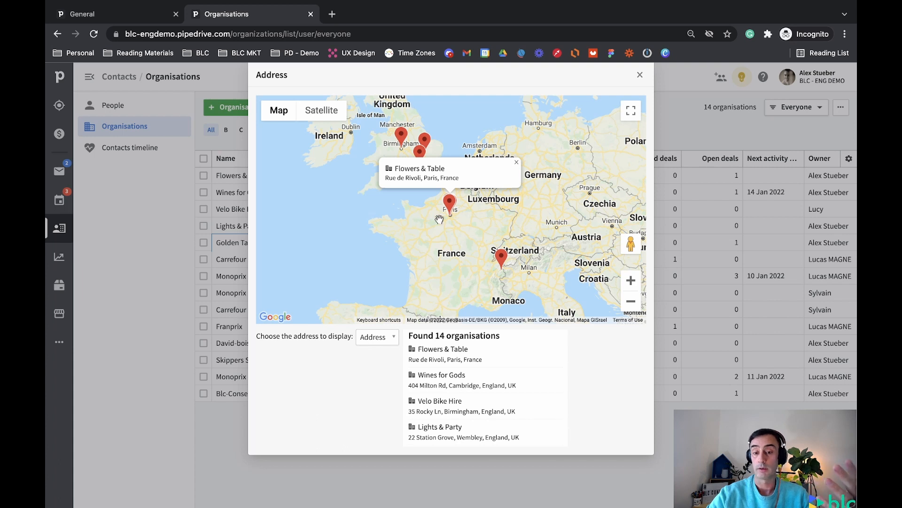
- Zoom the map into Paris, open Carrefour Paris 13, then return to the Direct Sales deals board
scroll(439, 220, up, 4)
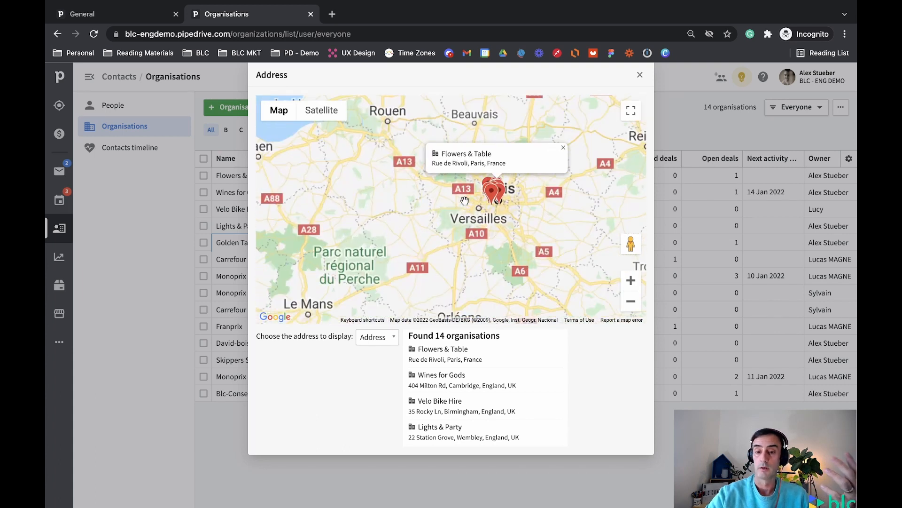
scroll(504, 215, up, 1)
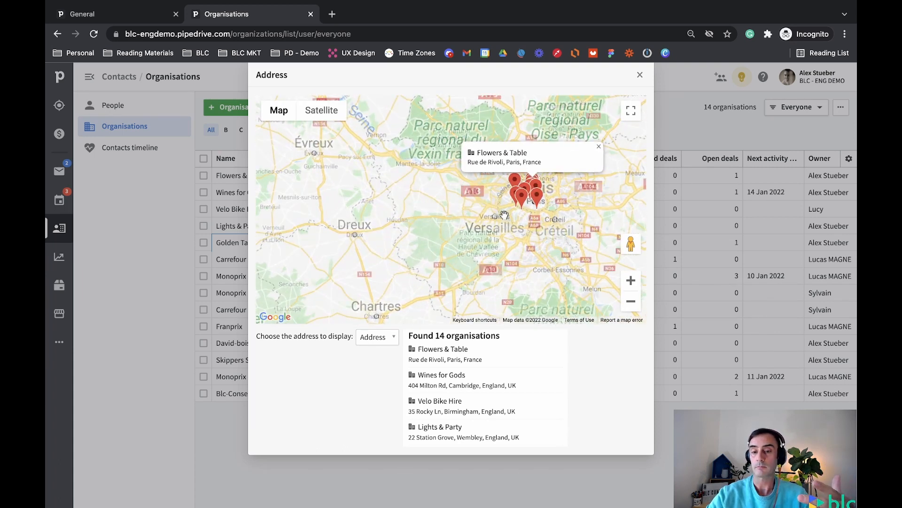
scroll(465, 218, up, 1)
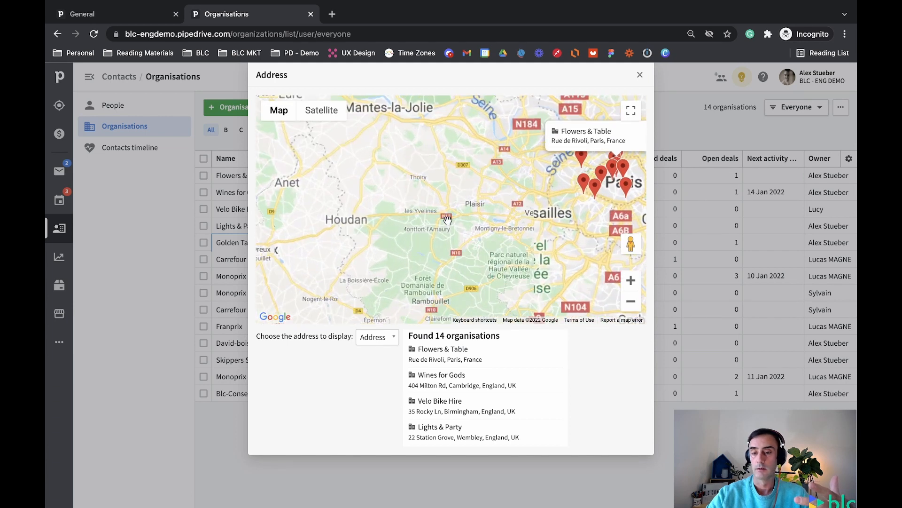
scroll(498, 209, down, 1)
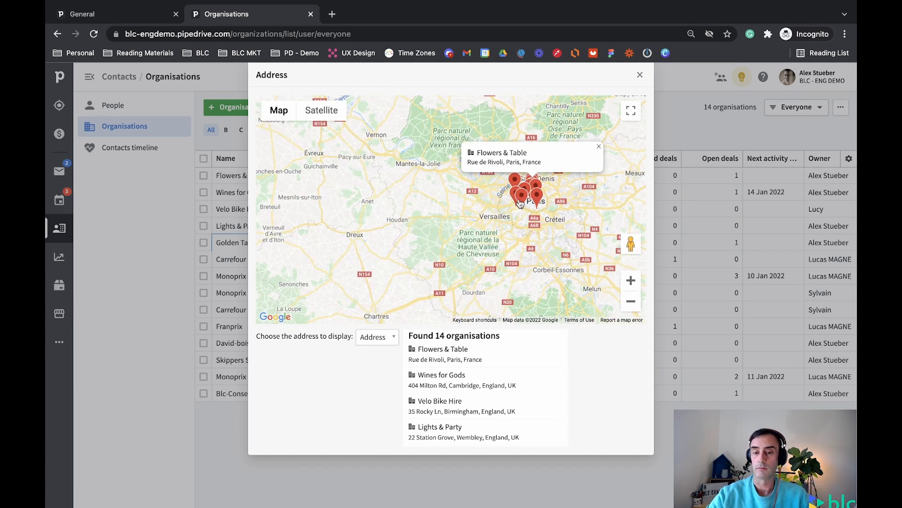
mouse_move(537, 199)
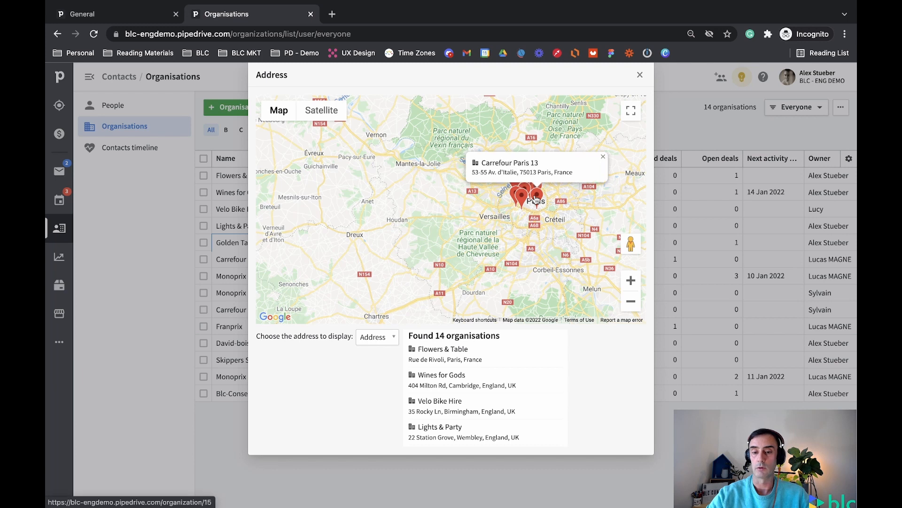
scroll(493, 220, up, 2)
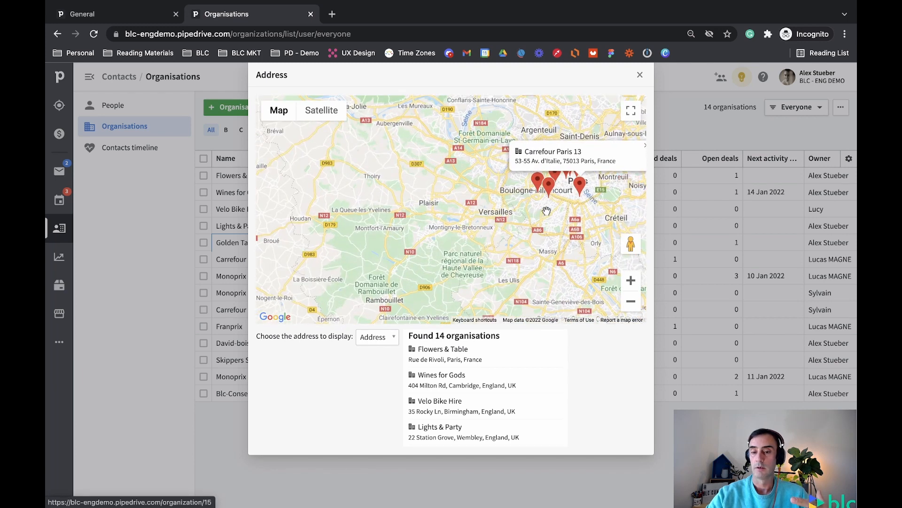
click(559, 155)
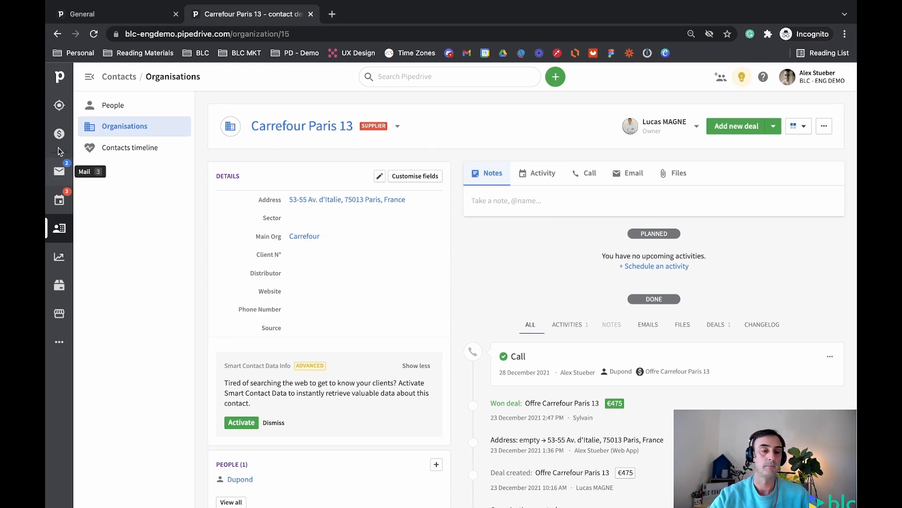
click(59, 135)
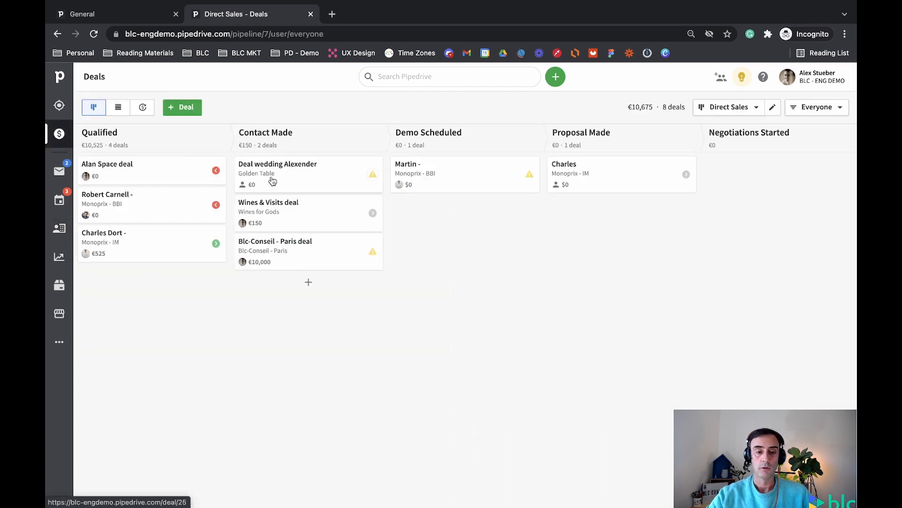